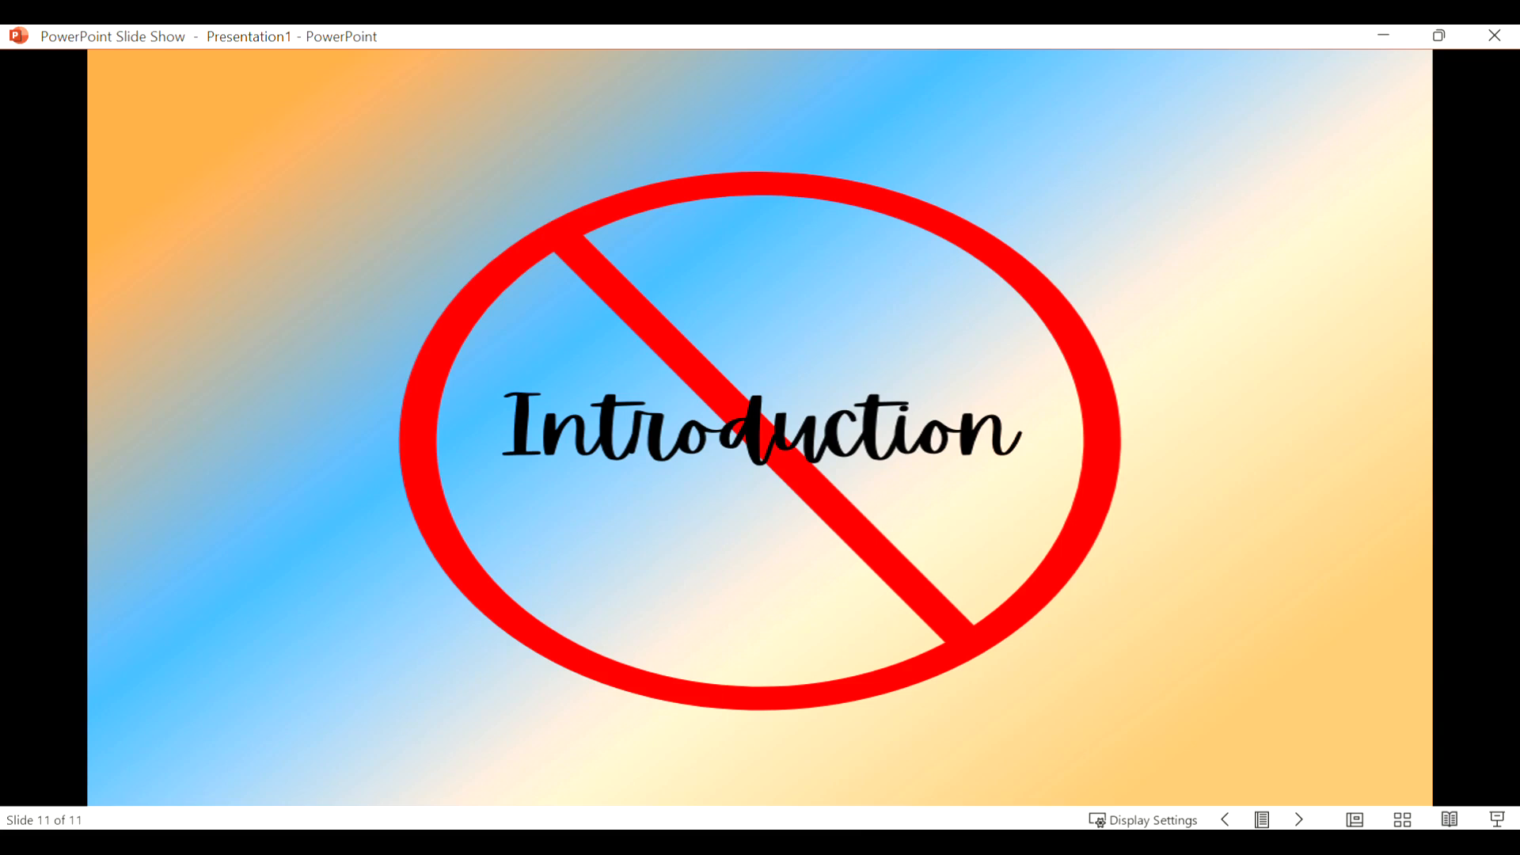
# - Switch to the Word document and copy the bold title "My Main Reasons for Becoming a Nurse" from the title page
pyautogui.moveTo(673, 842)
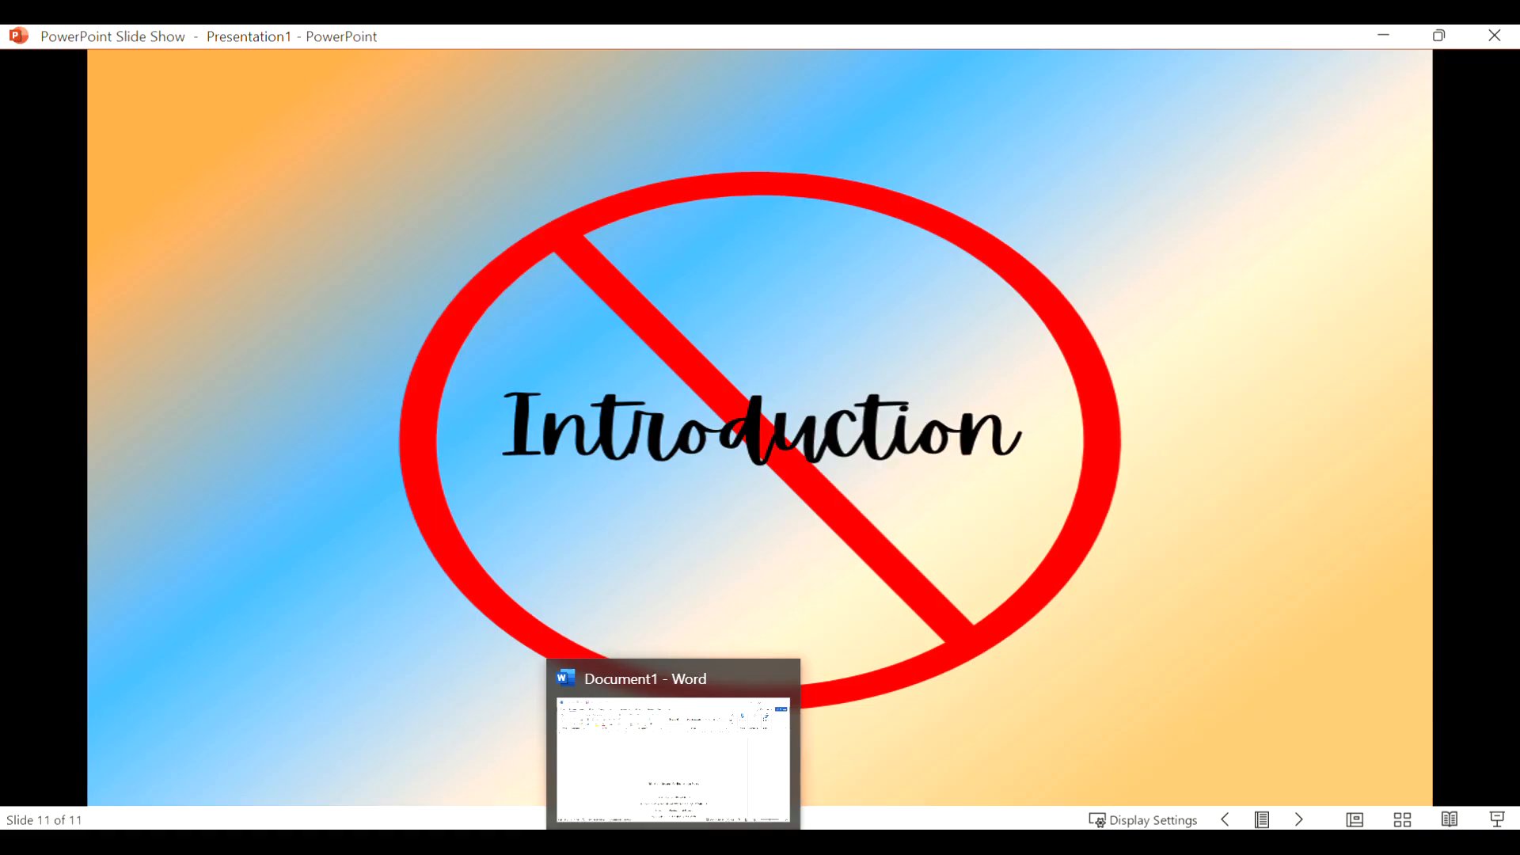
pyautogui.click(673, 843)
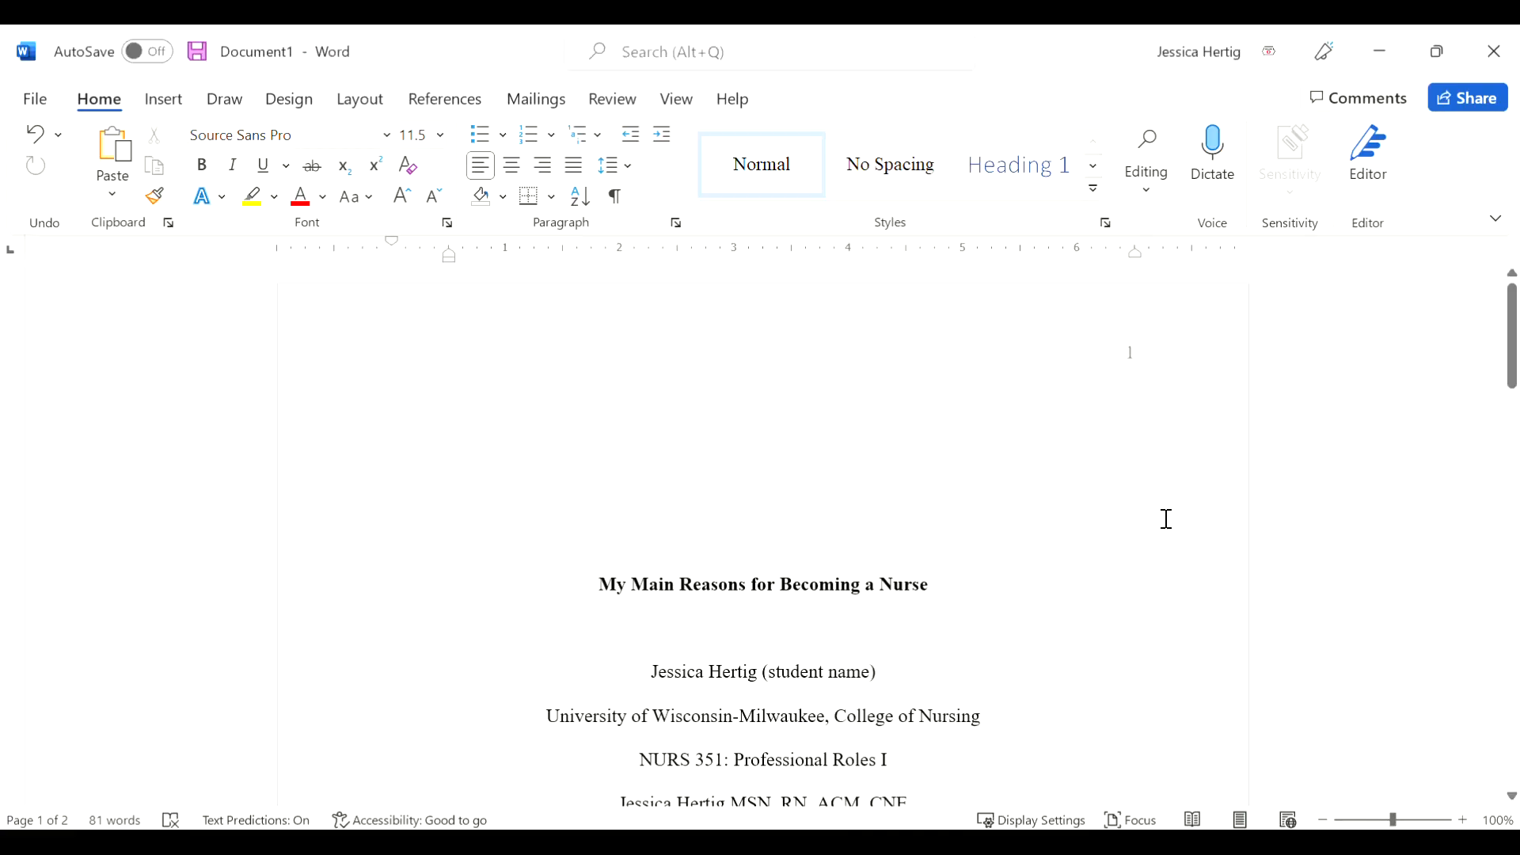
pyautogui.scroll(-1, 1166, 518)
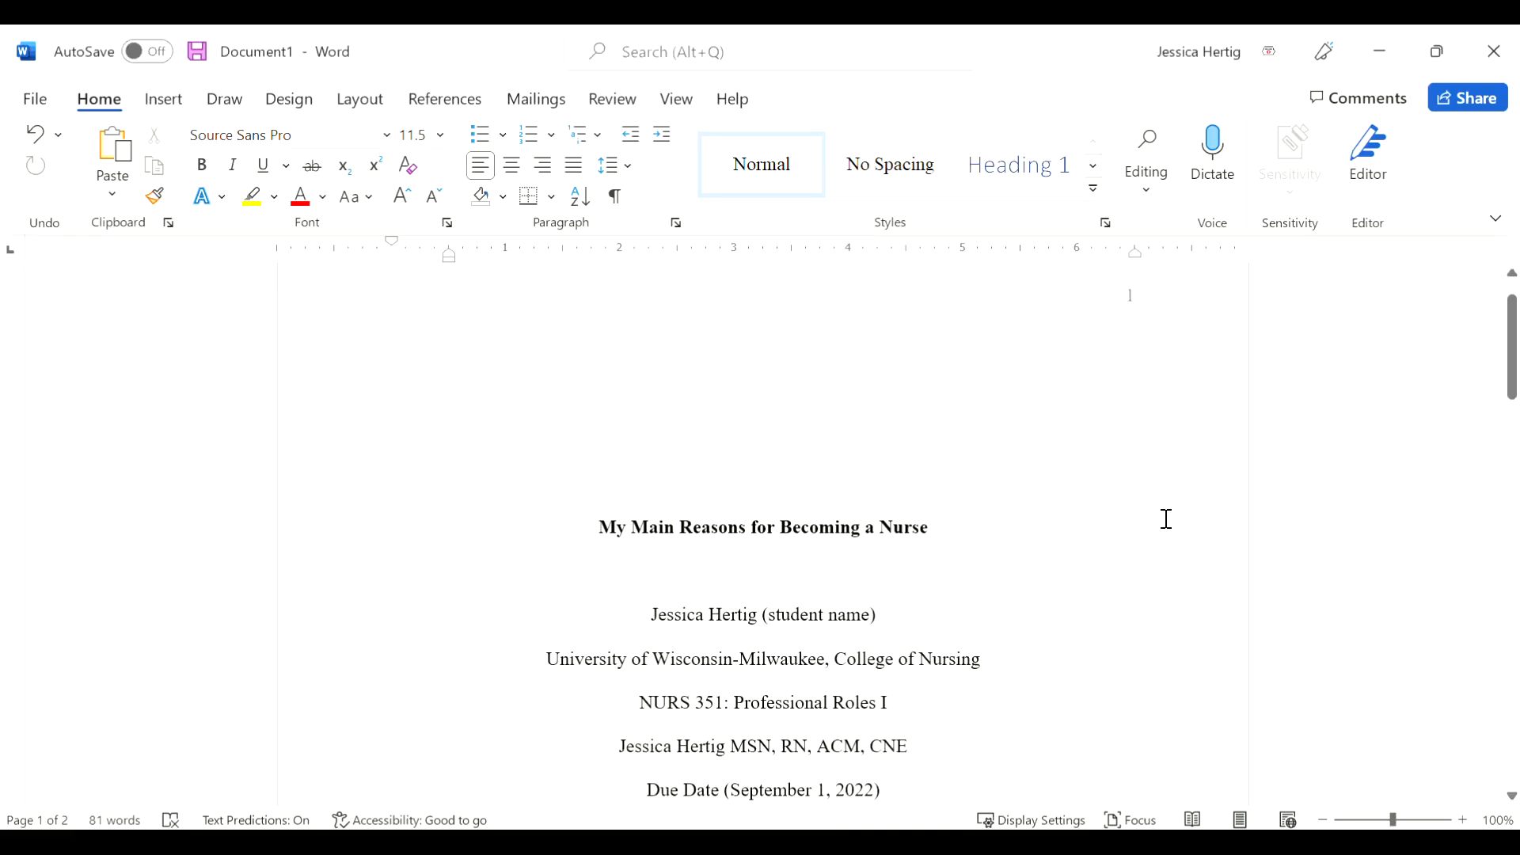
pyautogui.scroll(1, 1167, 521)
pyautogui.scroll(-2, 1166, 522)
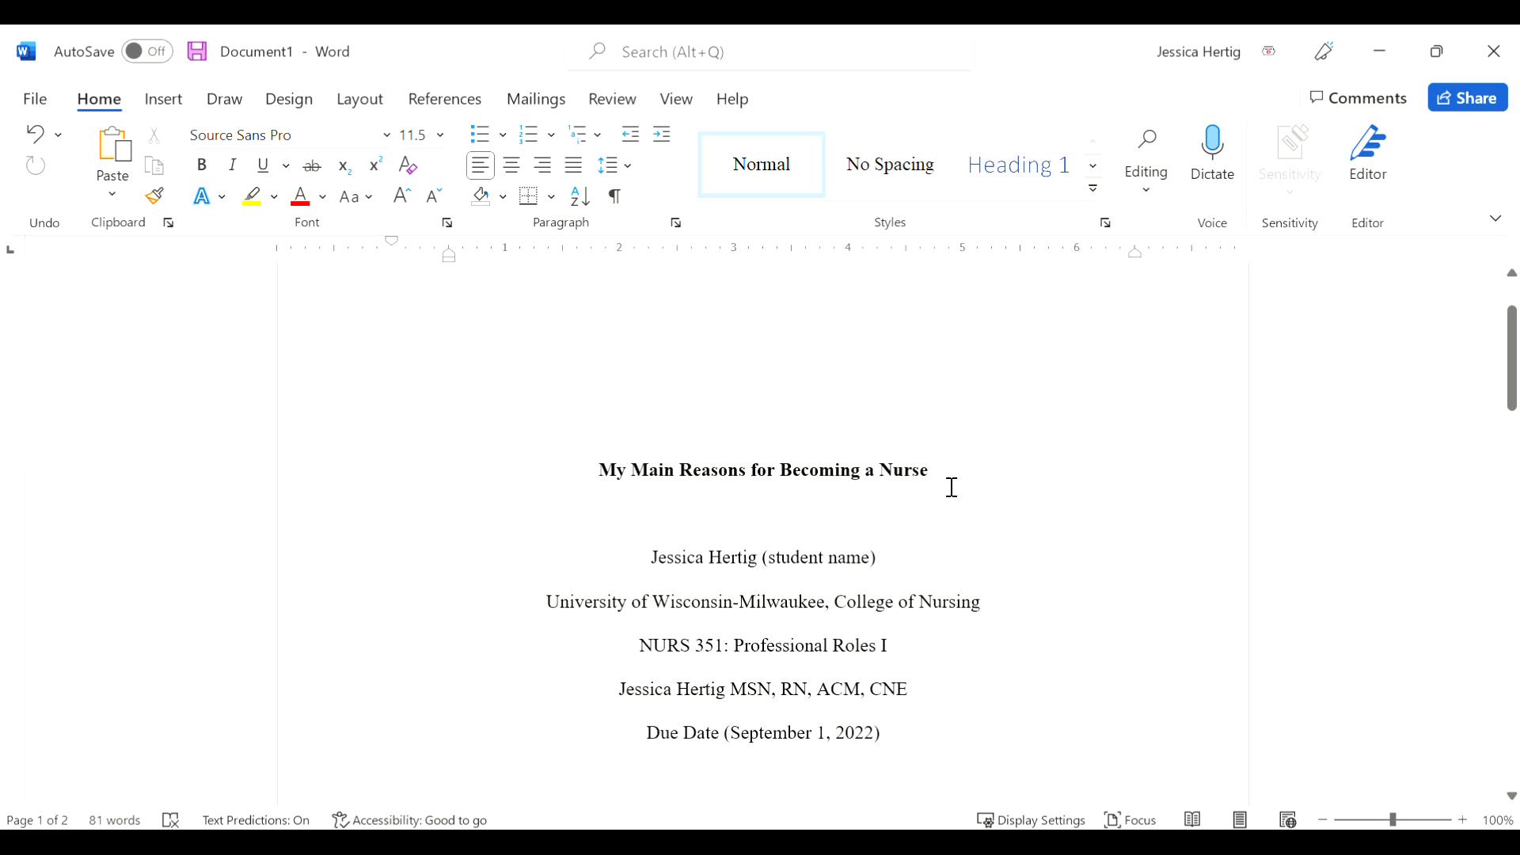
pyautogui.scroll(-1, 952, 487)
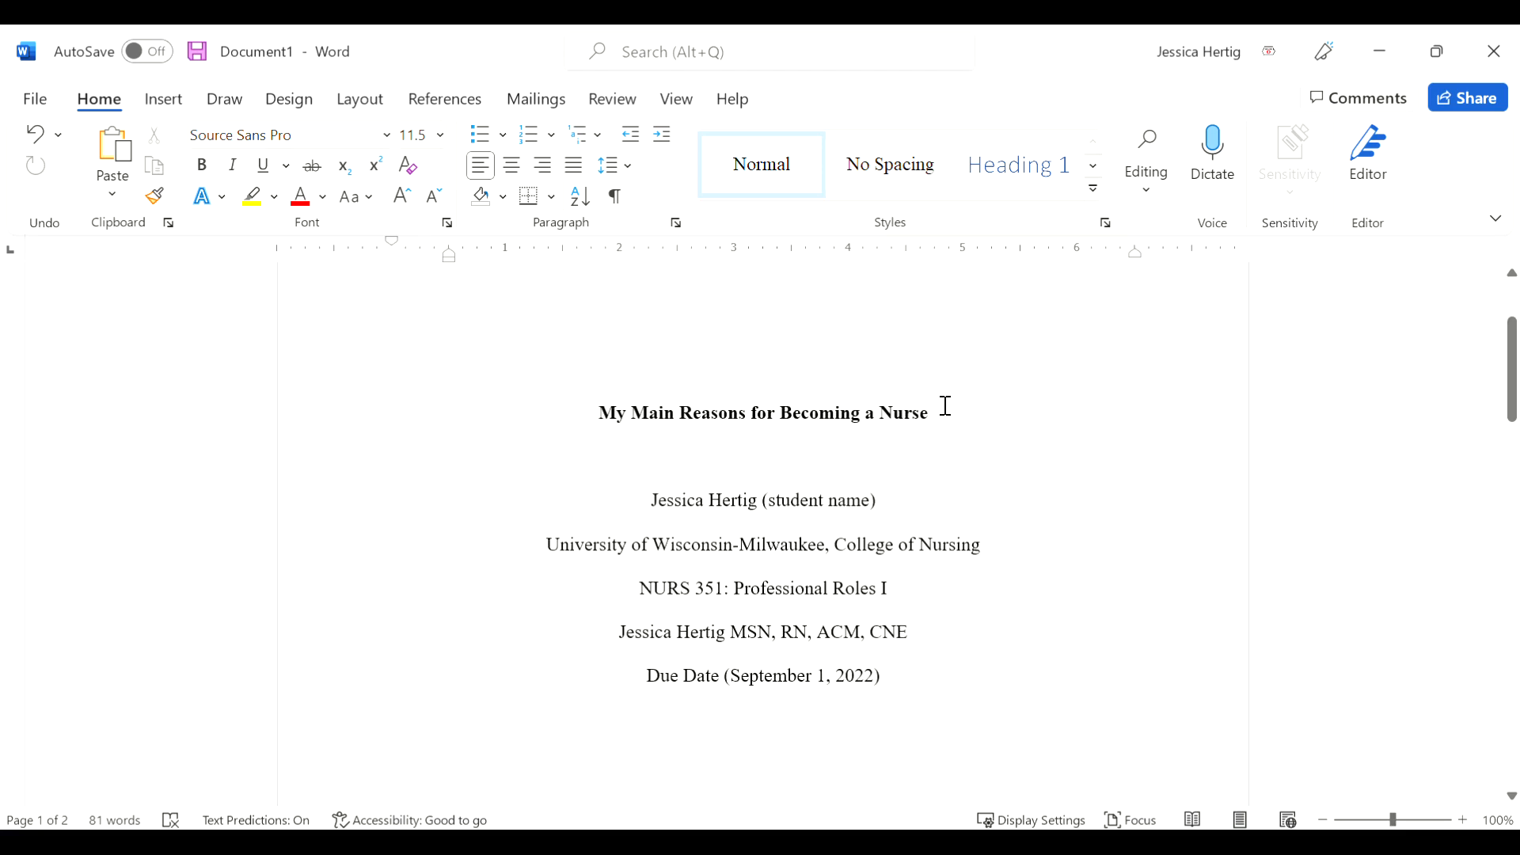
pyautogui.moveTo(940, 411); pyautogui.dragTo(621, 418)
pyautogui.hotkey('ctrl', 'c')
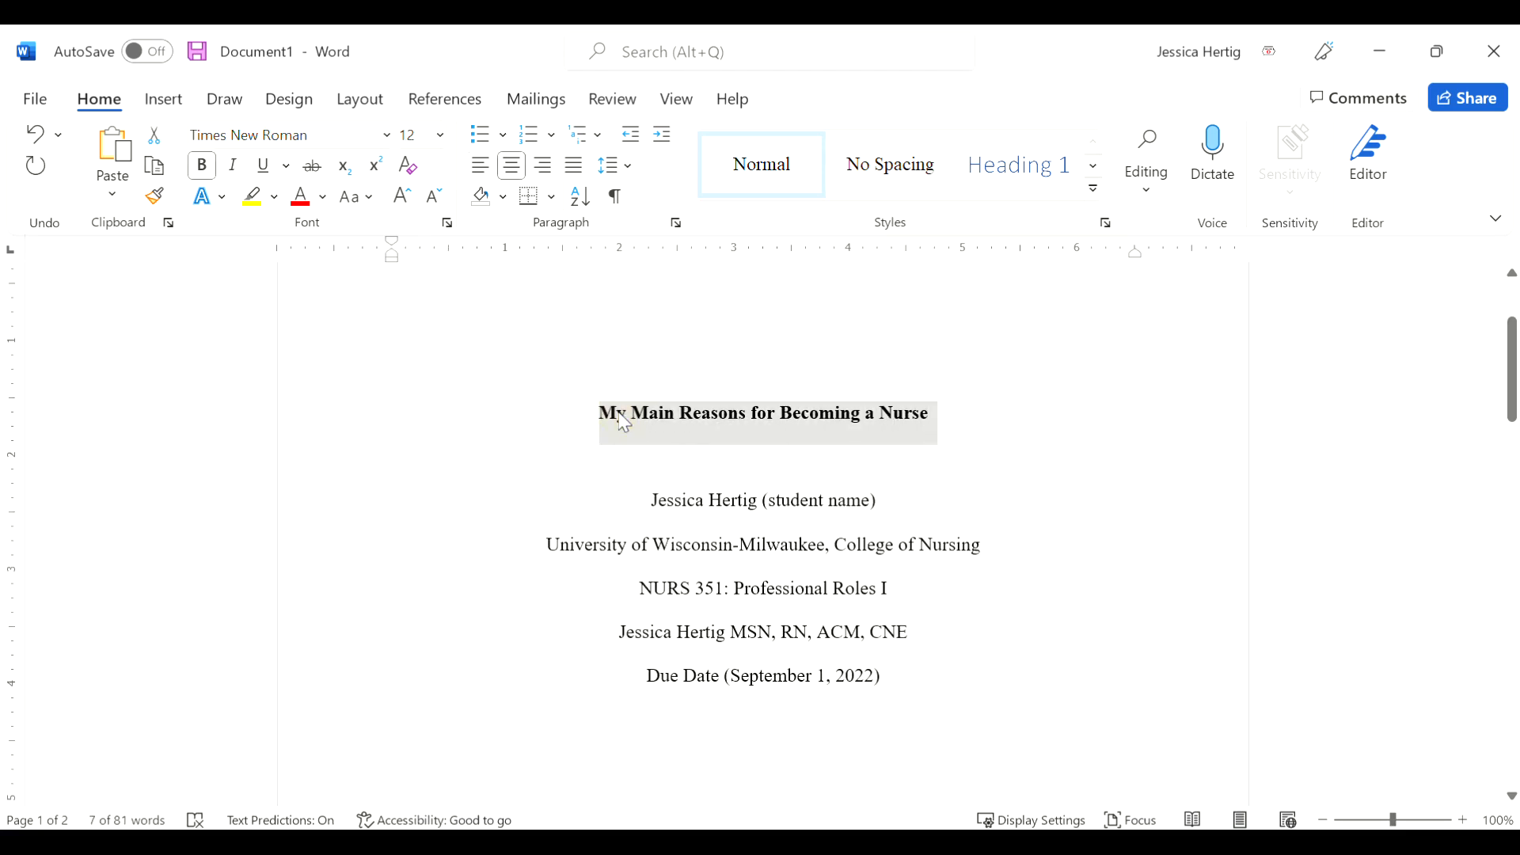
# - Add blank lines below the due date until page 2 begins, and paste the copied title on that page's first line
pyautogui.click(783, 744)
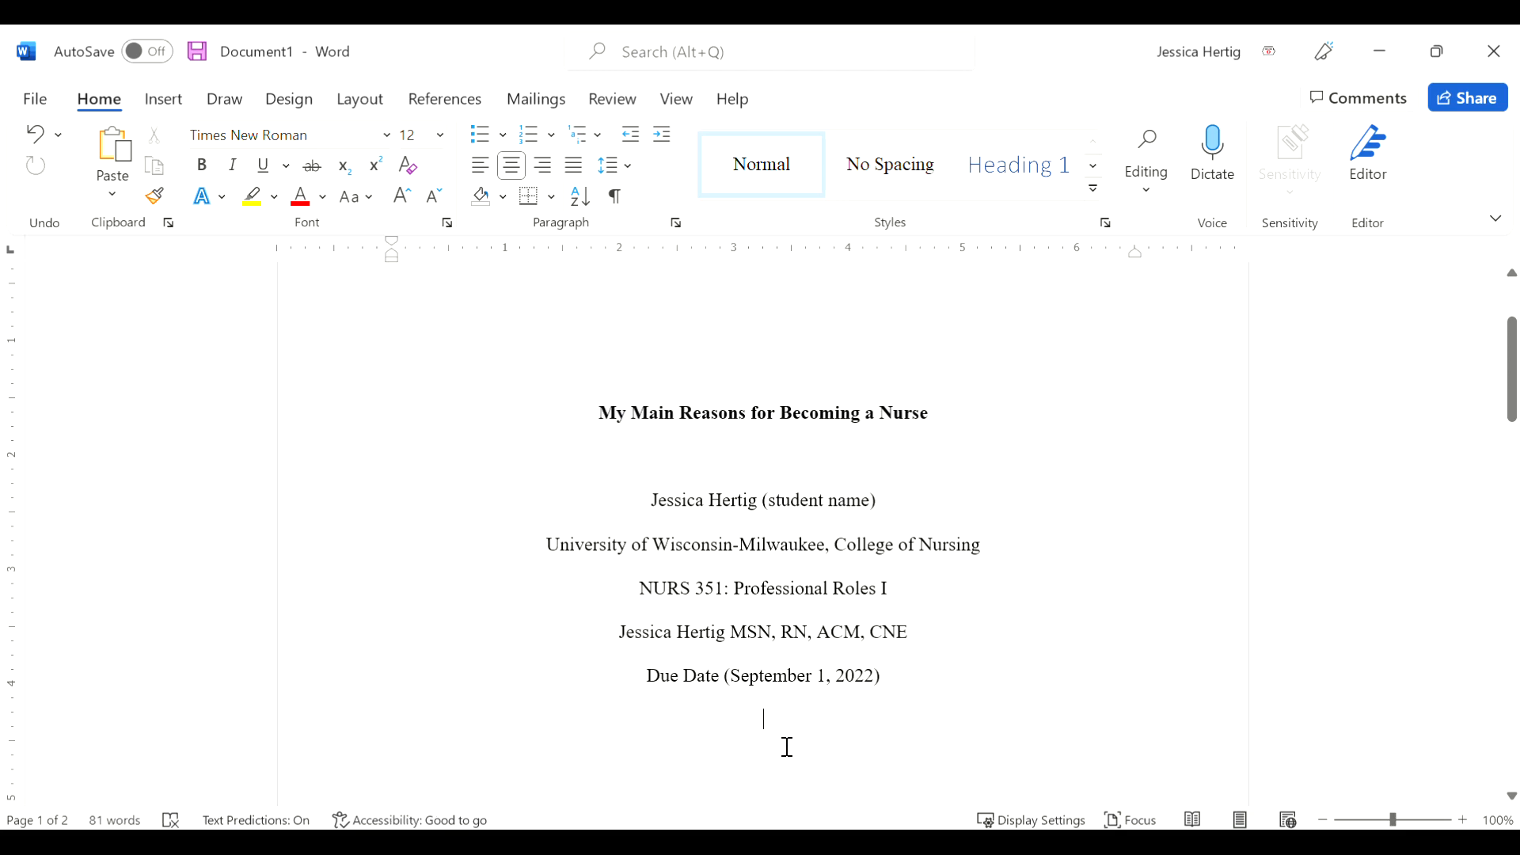
pyautogui.press('Return')
pyautogui.press('Return')
pyautogui.press('Return')
pyautogui.press('Return')
pyautogui.press('Return')
pyautogui.press('Return')
pyautogui.press('Return')
pyautogui.press('Return')
pyautogui.press('Return')
pyautogui.press('Return')
pyautogui.press('Return')
pyautogui.press('Return')
pyautogui.press('Return')
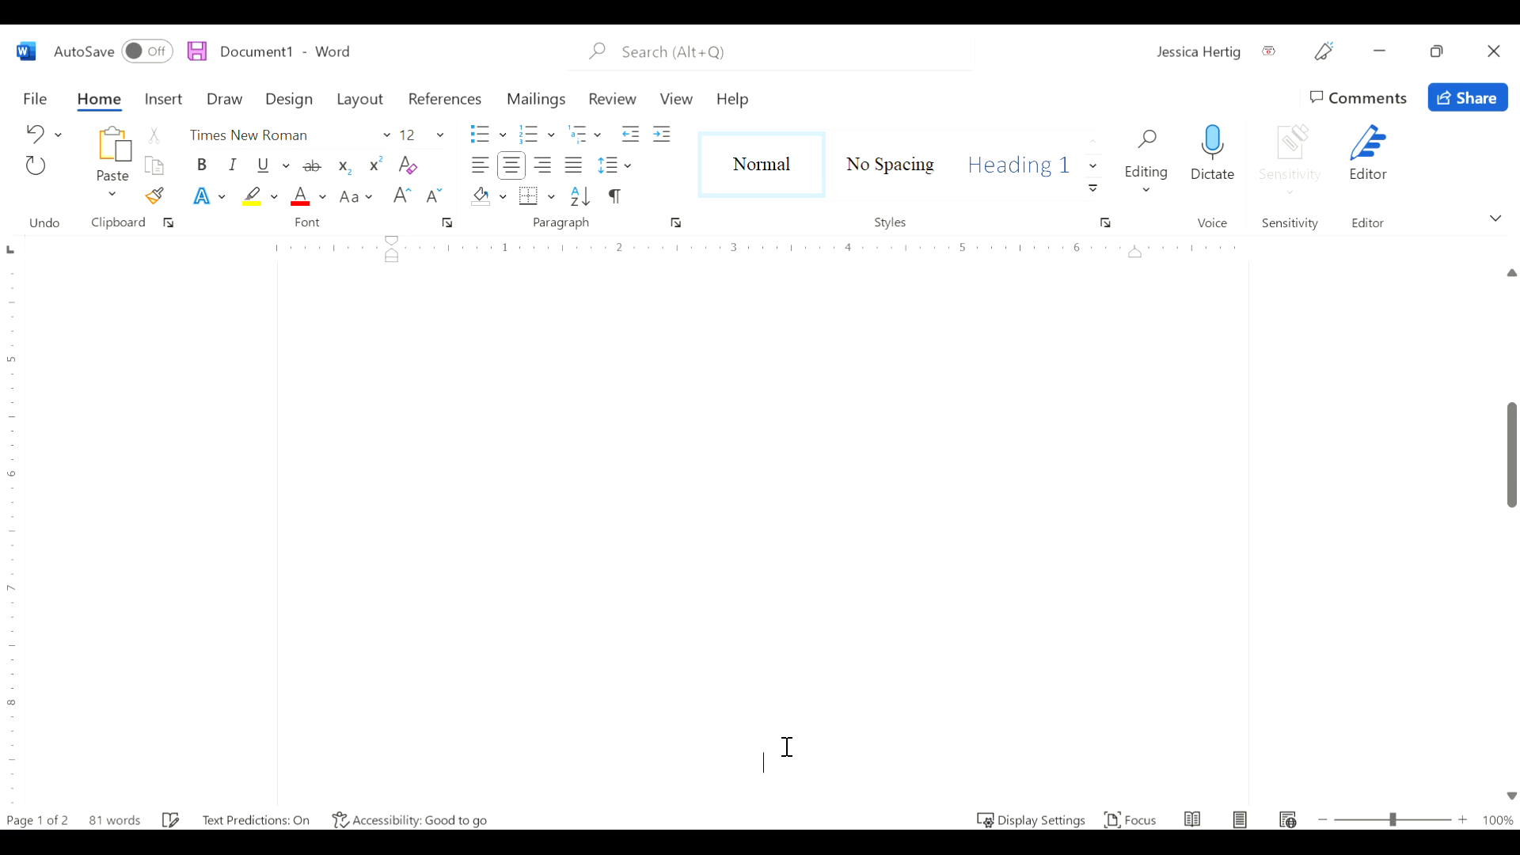
pyautogui.press('Return')
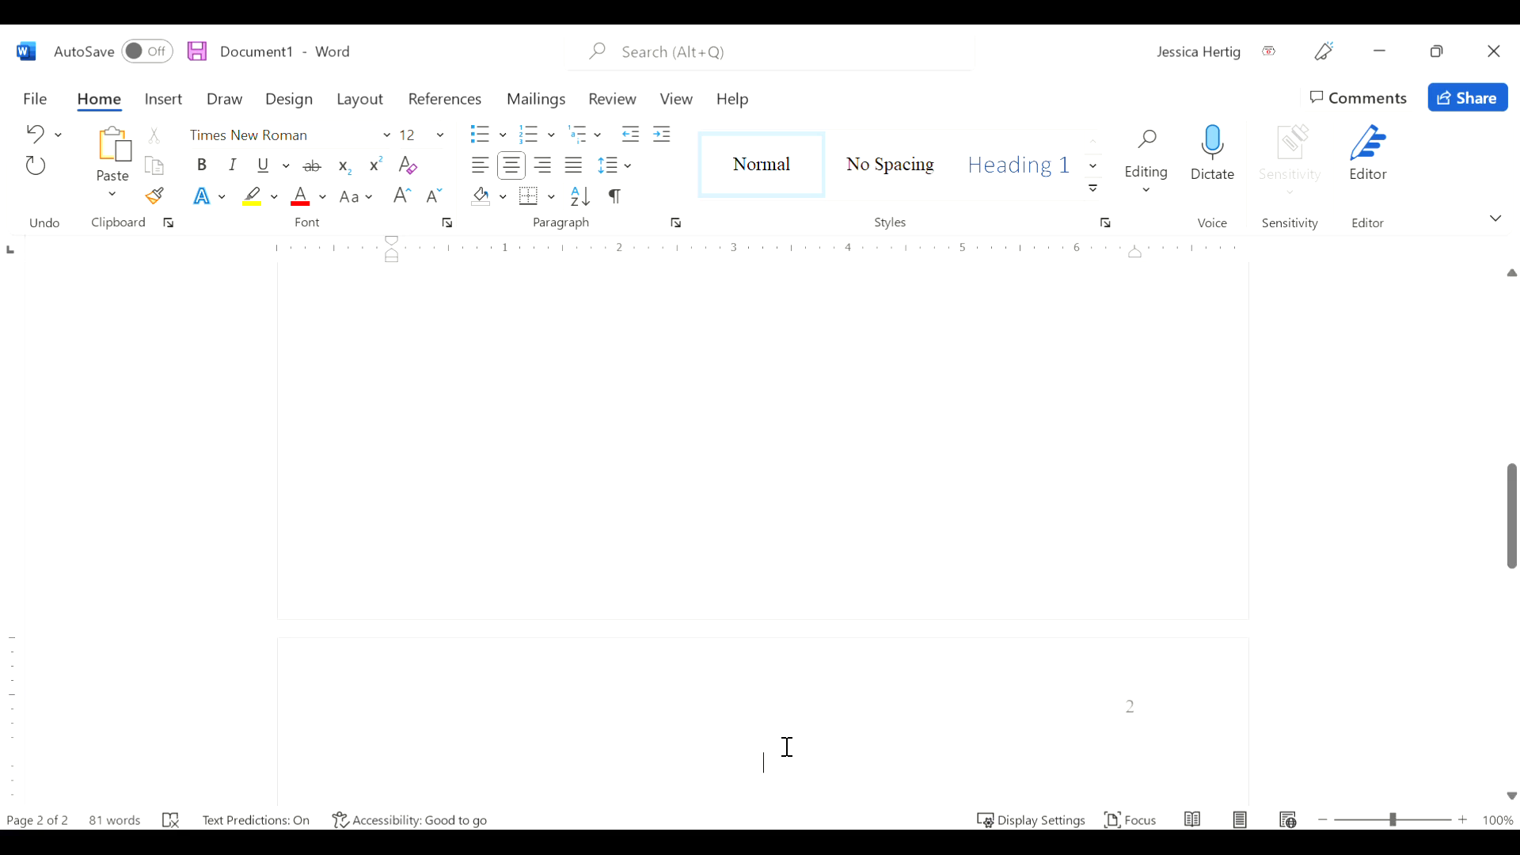
pyautogui.hotkey('ctrl', 'v')
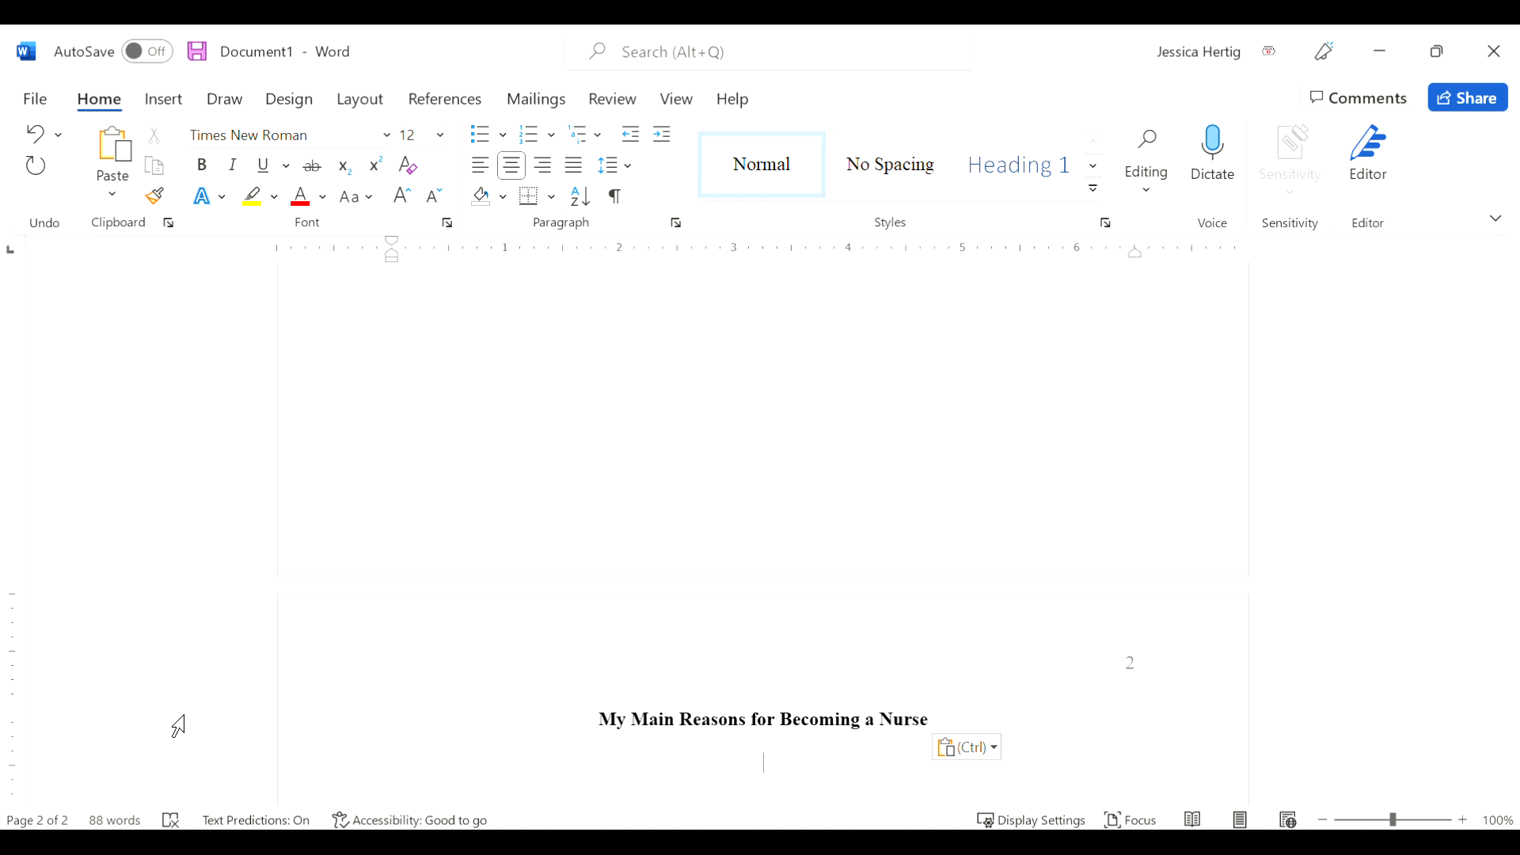
# - Below the page 2 title, add a left-aligned paragraph with a first-line tab indent reading "Start writing your introduction paragraph…."
pyautogui.click(482, 172)
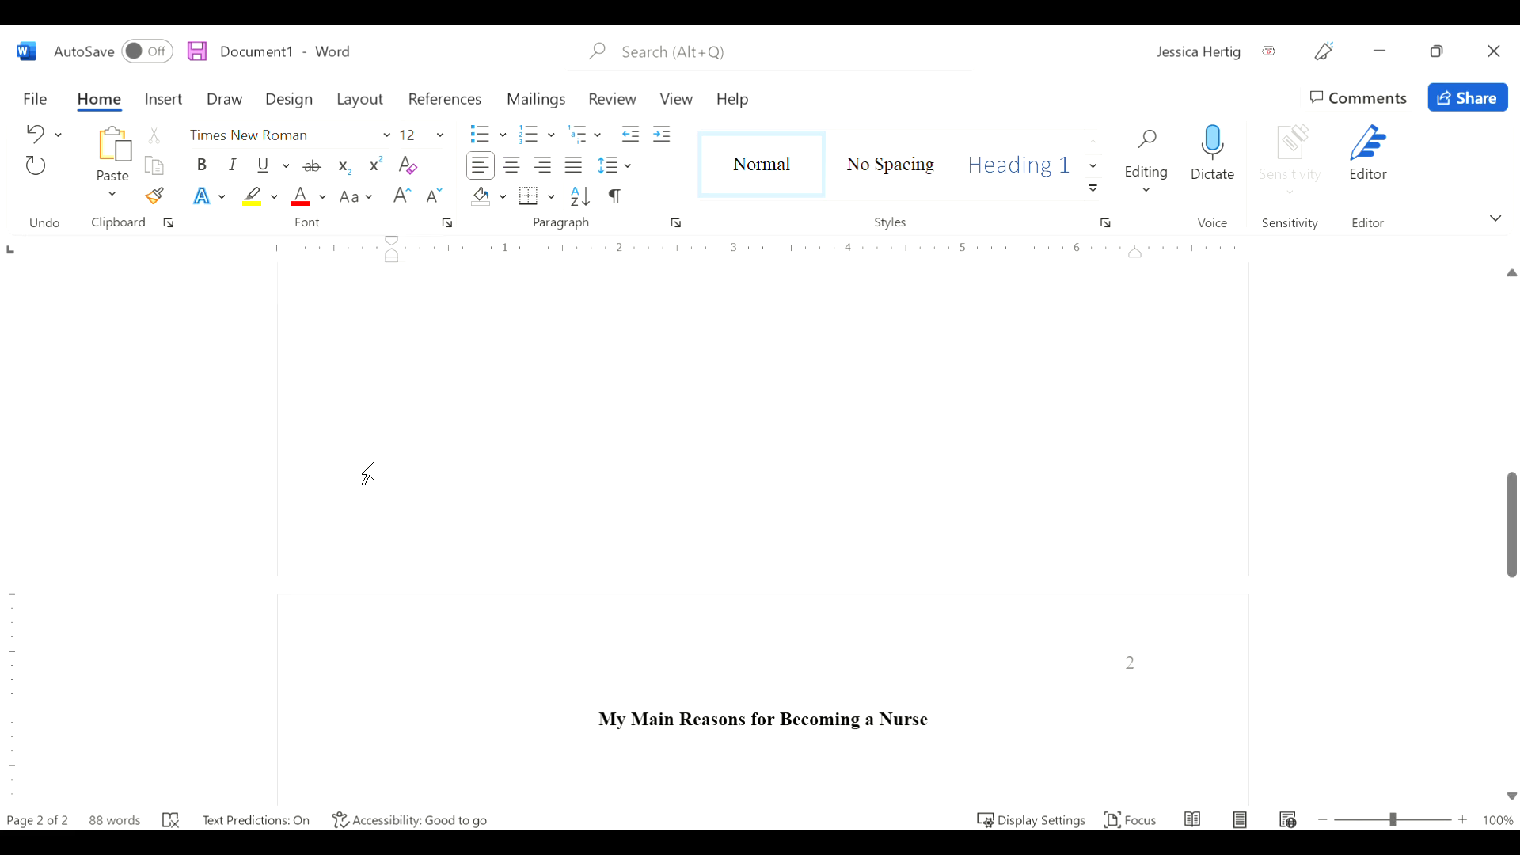
pyautogui.press('Tab')
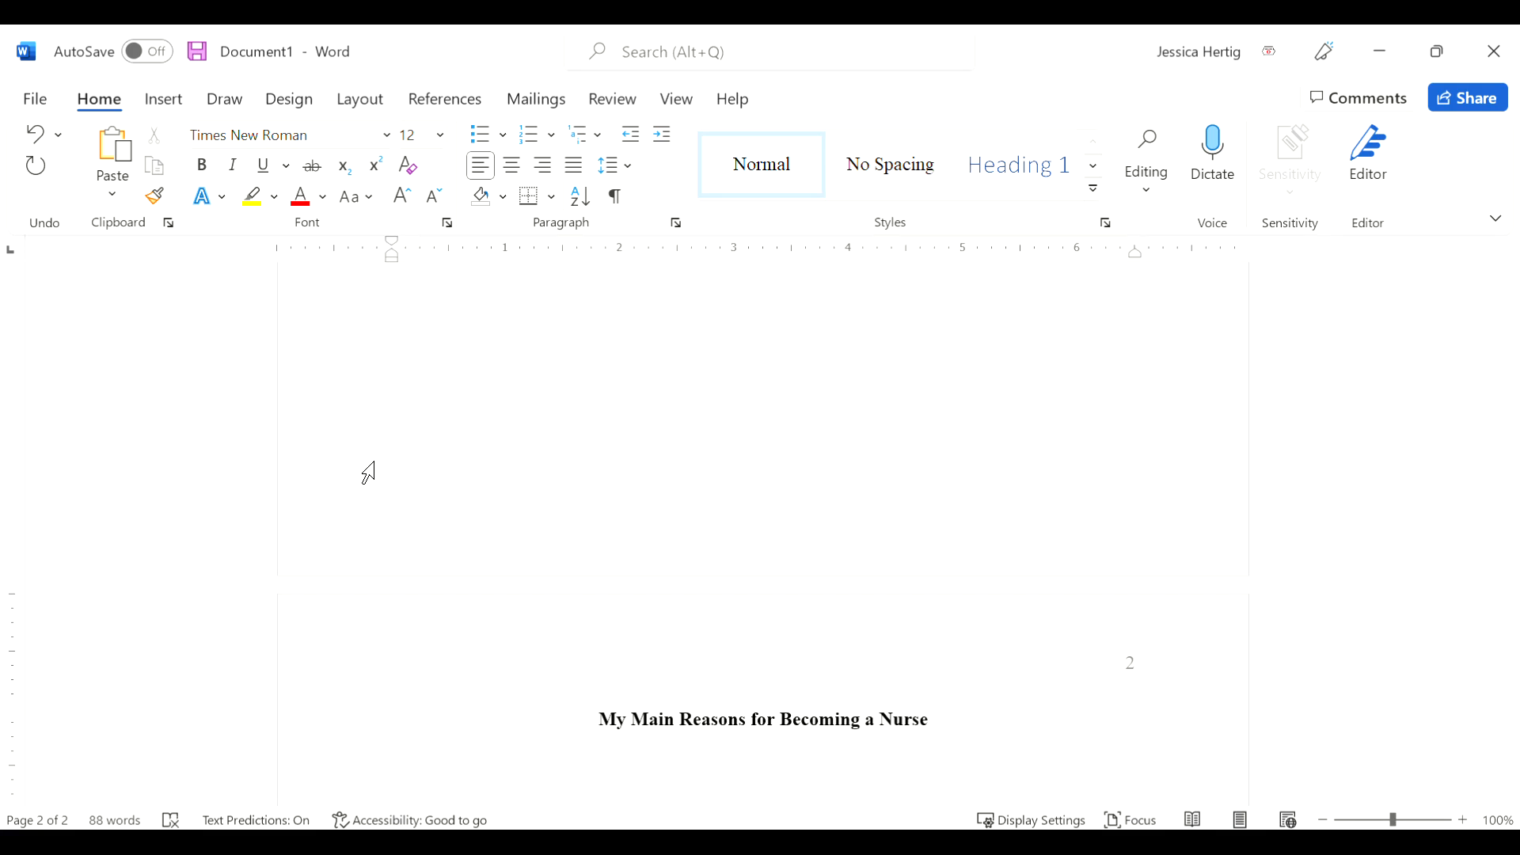
pyautogui.write('Start writing your introduction paragraph....')
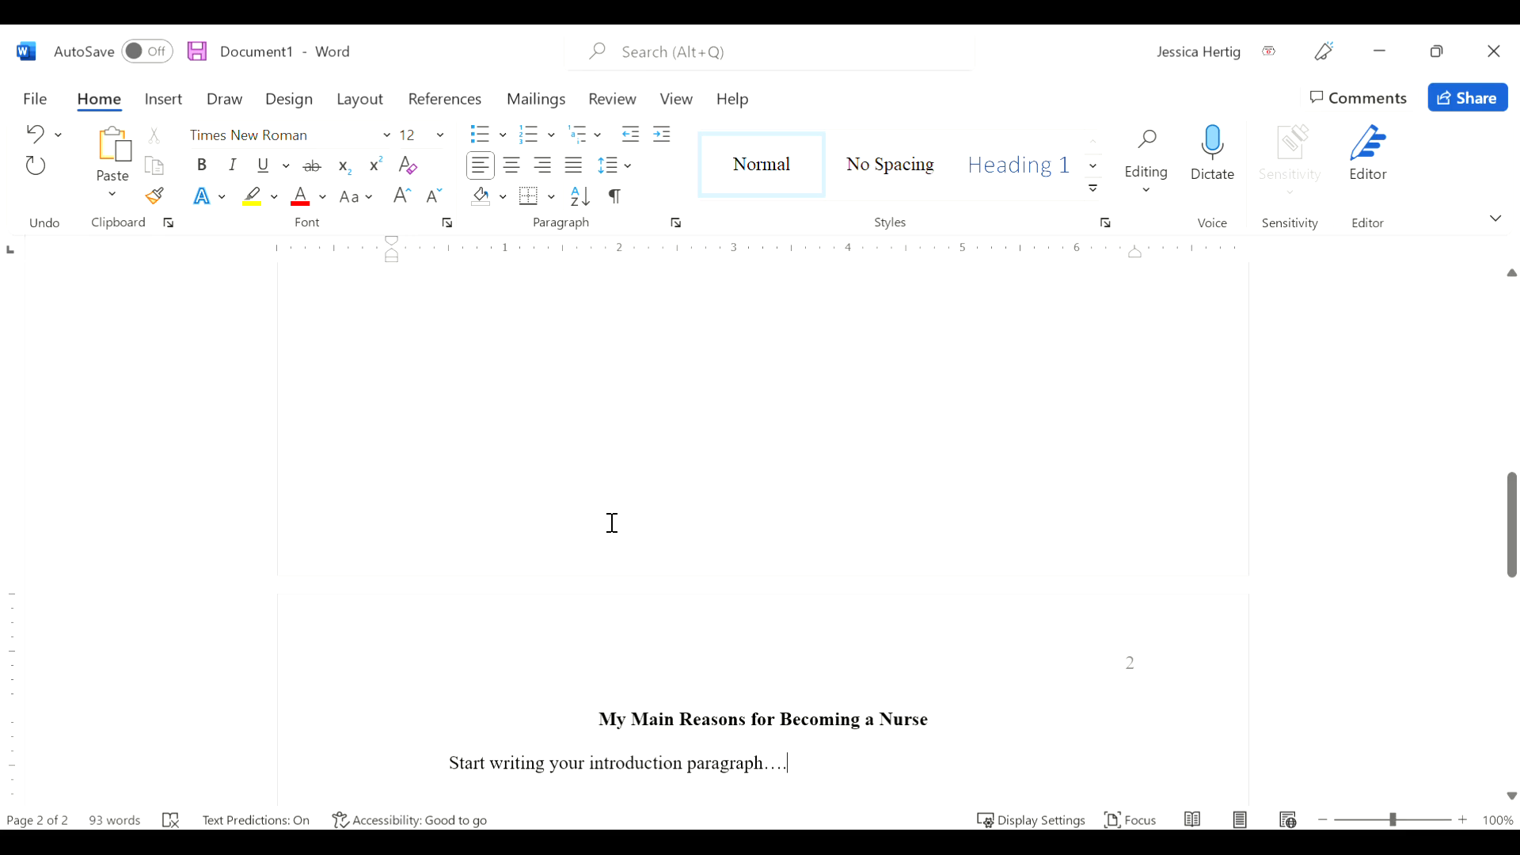
pyautogui.scroll(-5, 634, 563)
pyautogui.scroll(-2, 648, 580)
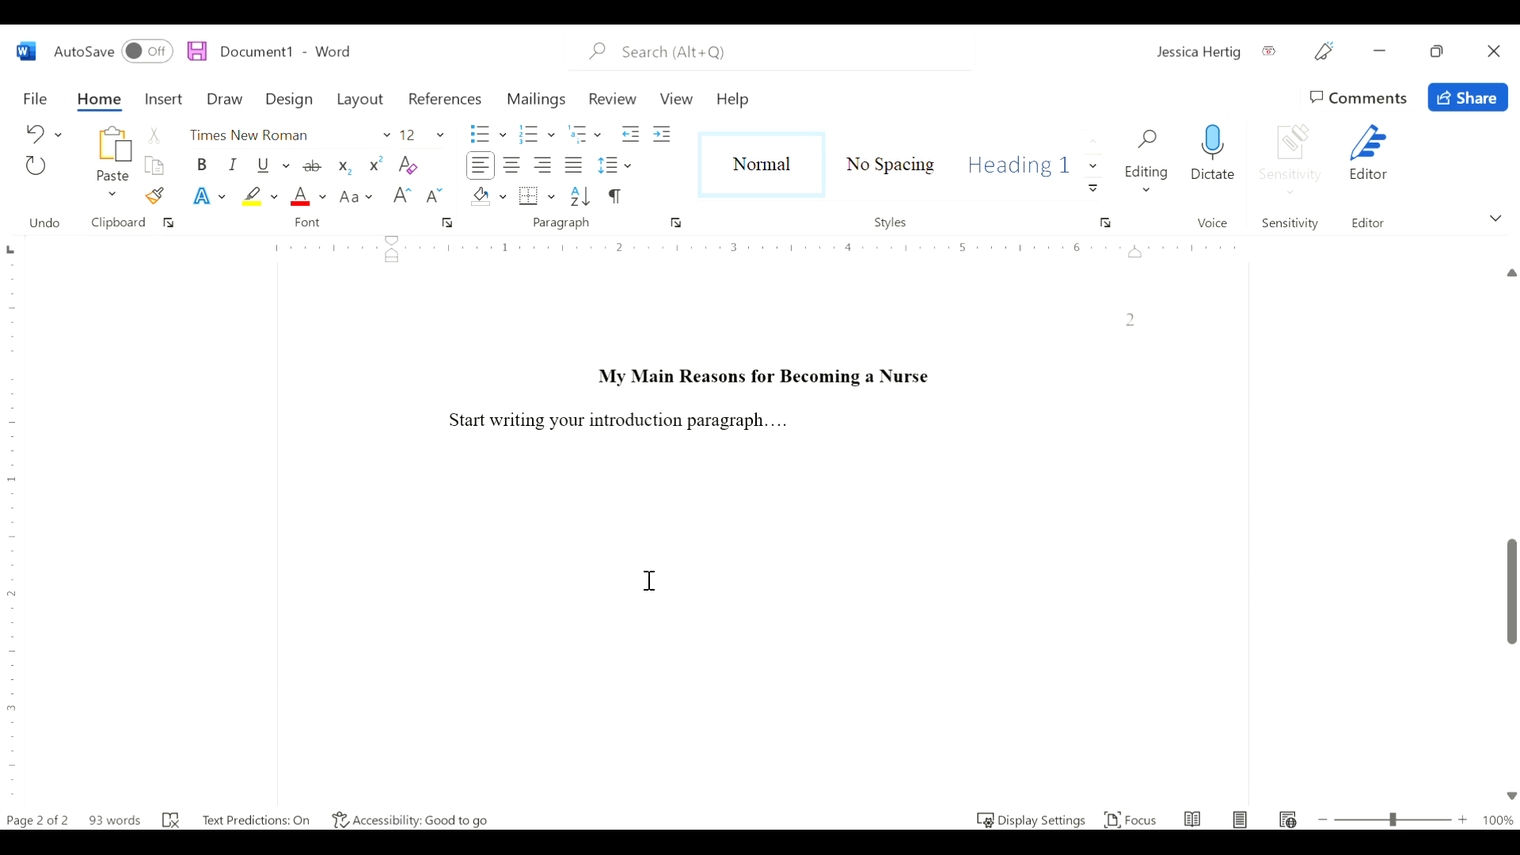
# - Add a centered, bold heading "Family" on a new line below the introduction paragraph
pyautogui.press('Return')
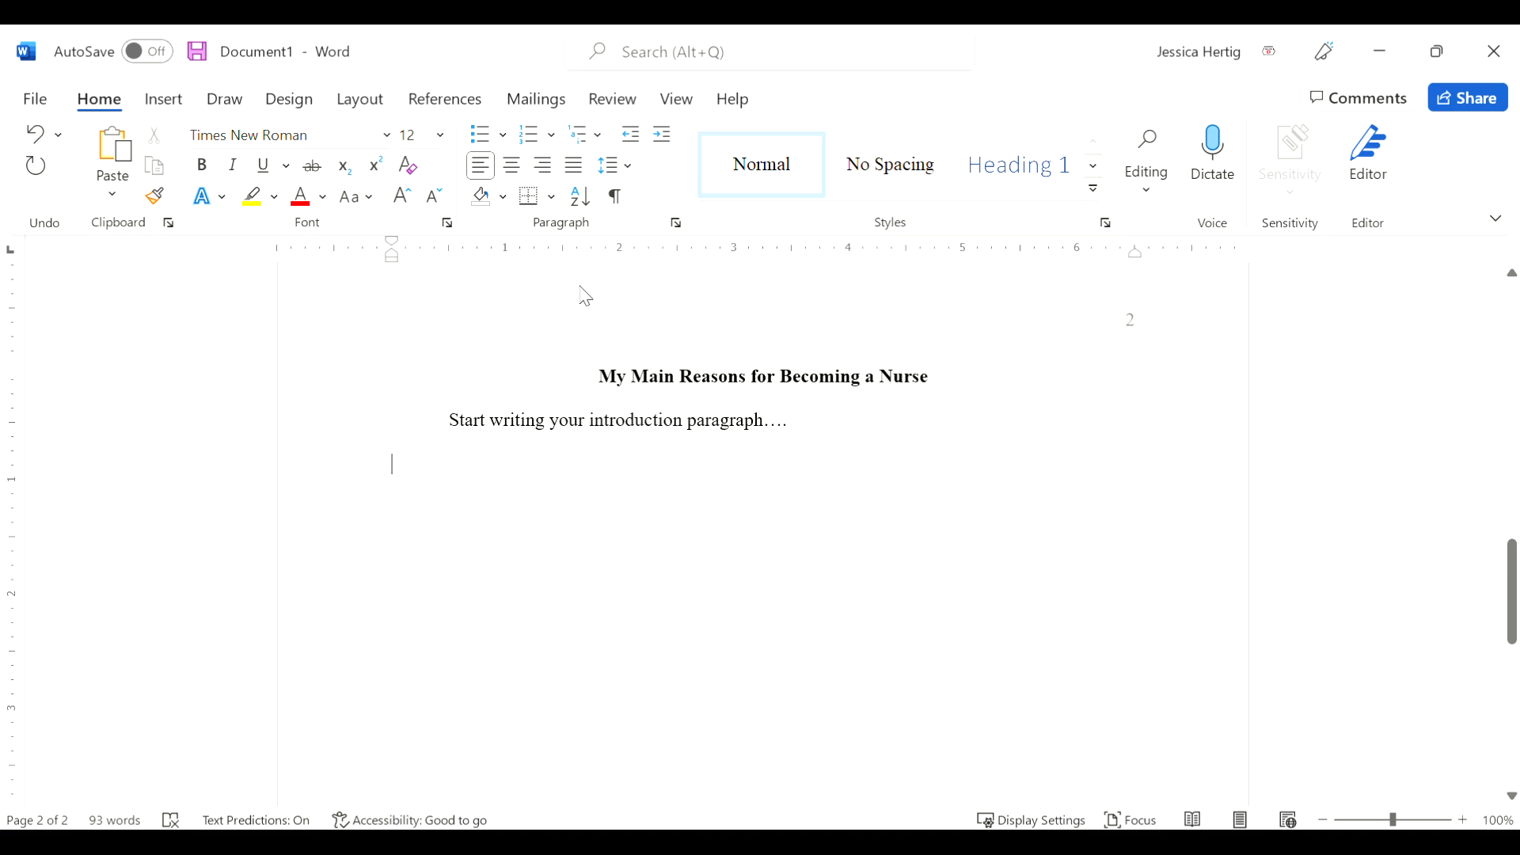
pyautogui.click(519, 174)
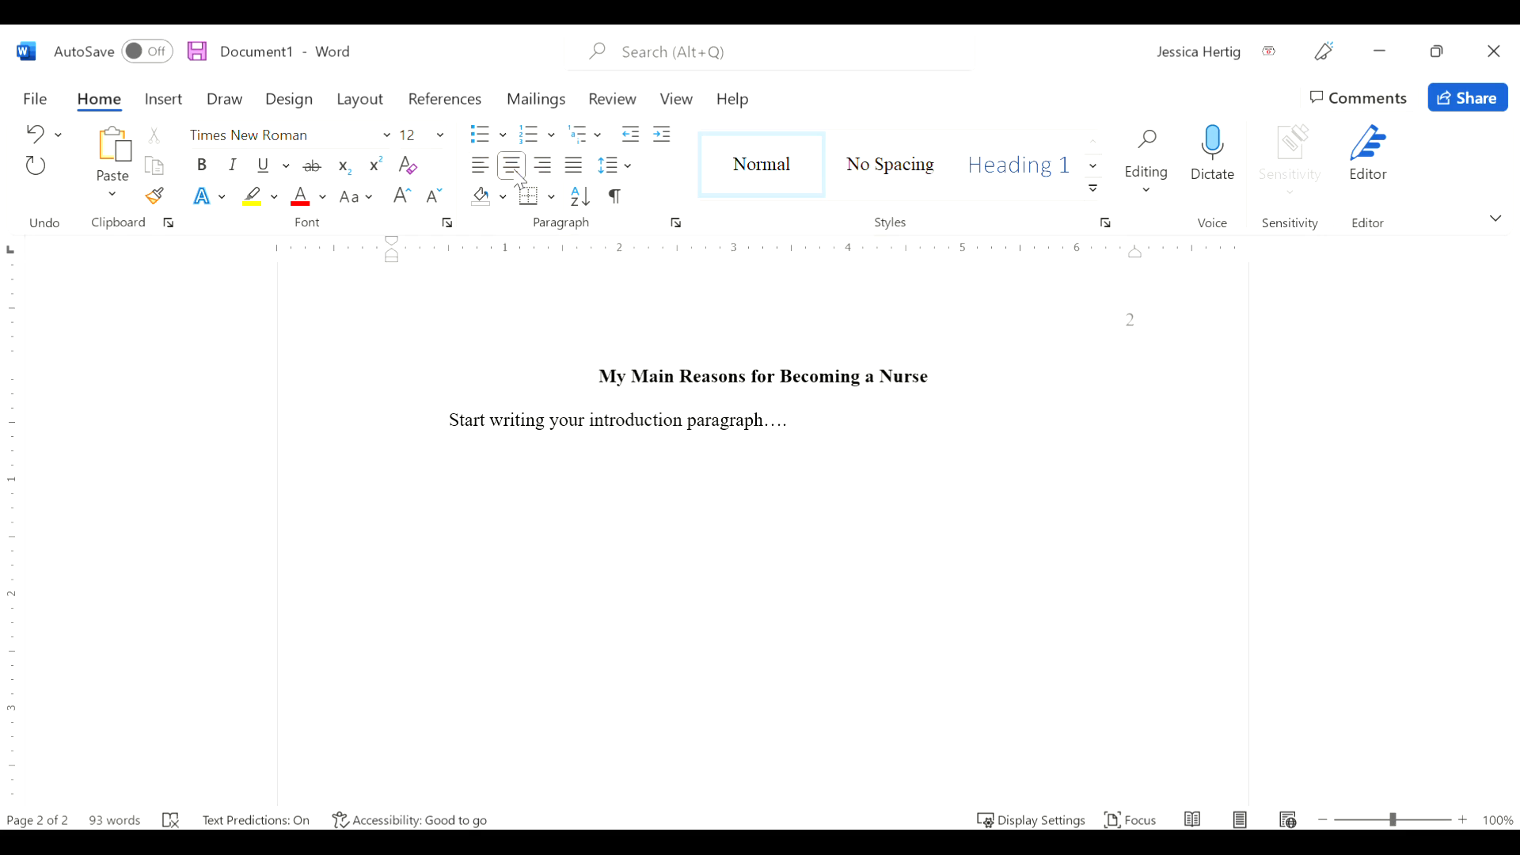
pyautogui.click(216, 173)
pyautogui.write('Family')
pyautogui.press('Return')
# - Under the Family heading, add a left-aligned, non-bold, tab-indented paragraph reading "Start talking family. ….."
pyautogui.click(480, 166)
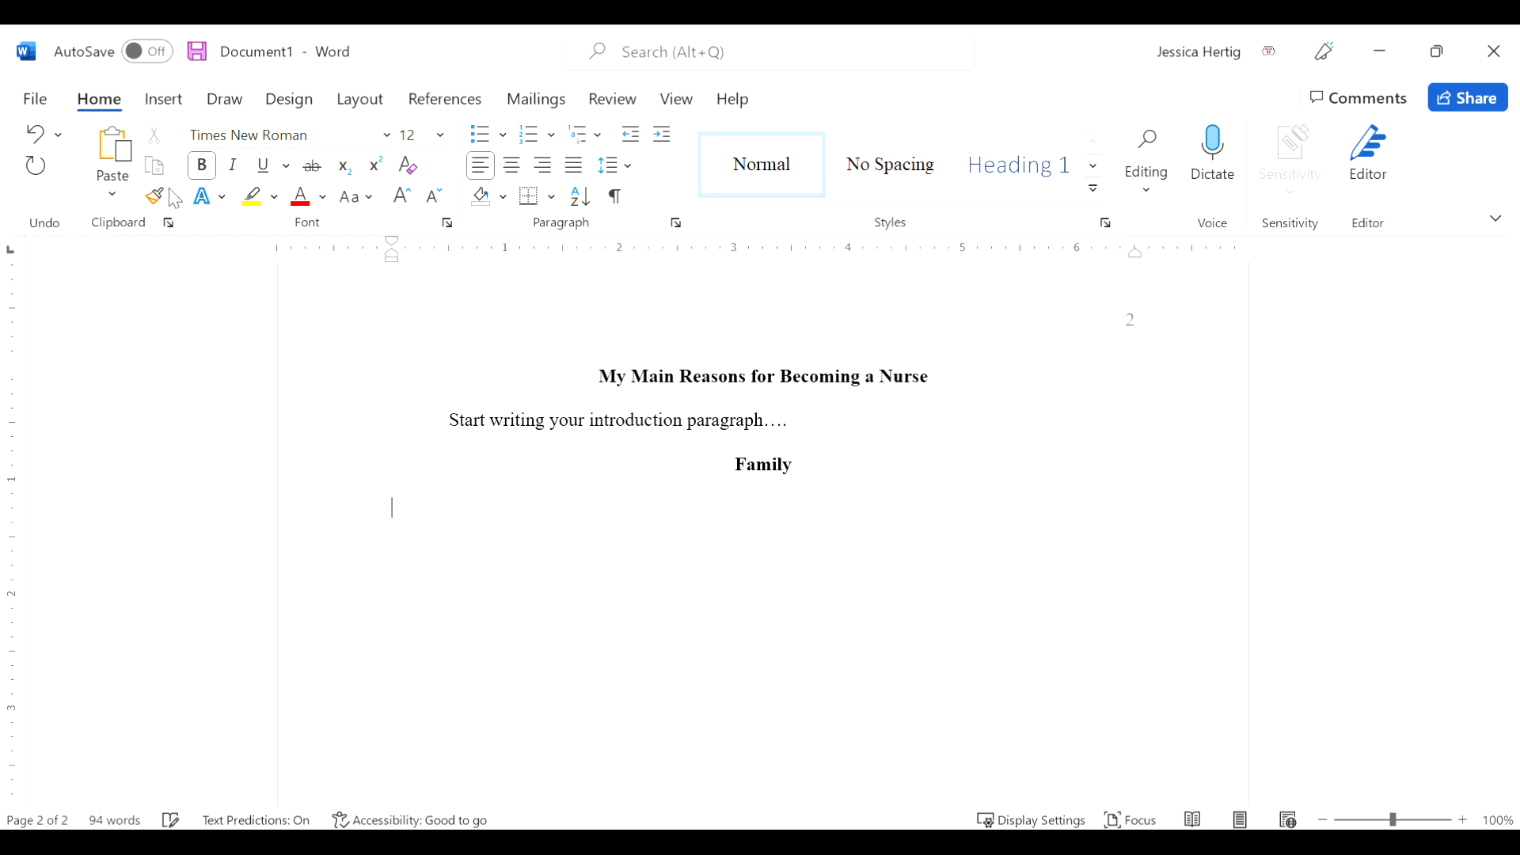
pyautogui.click(202, 165)
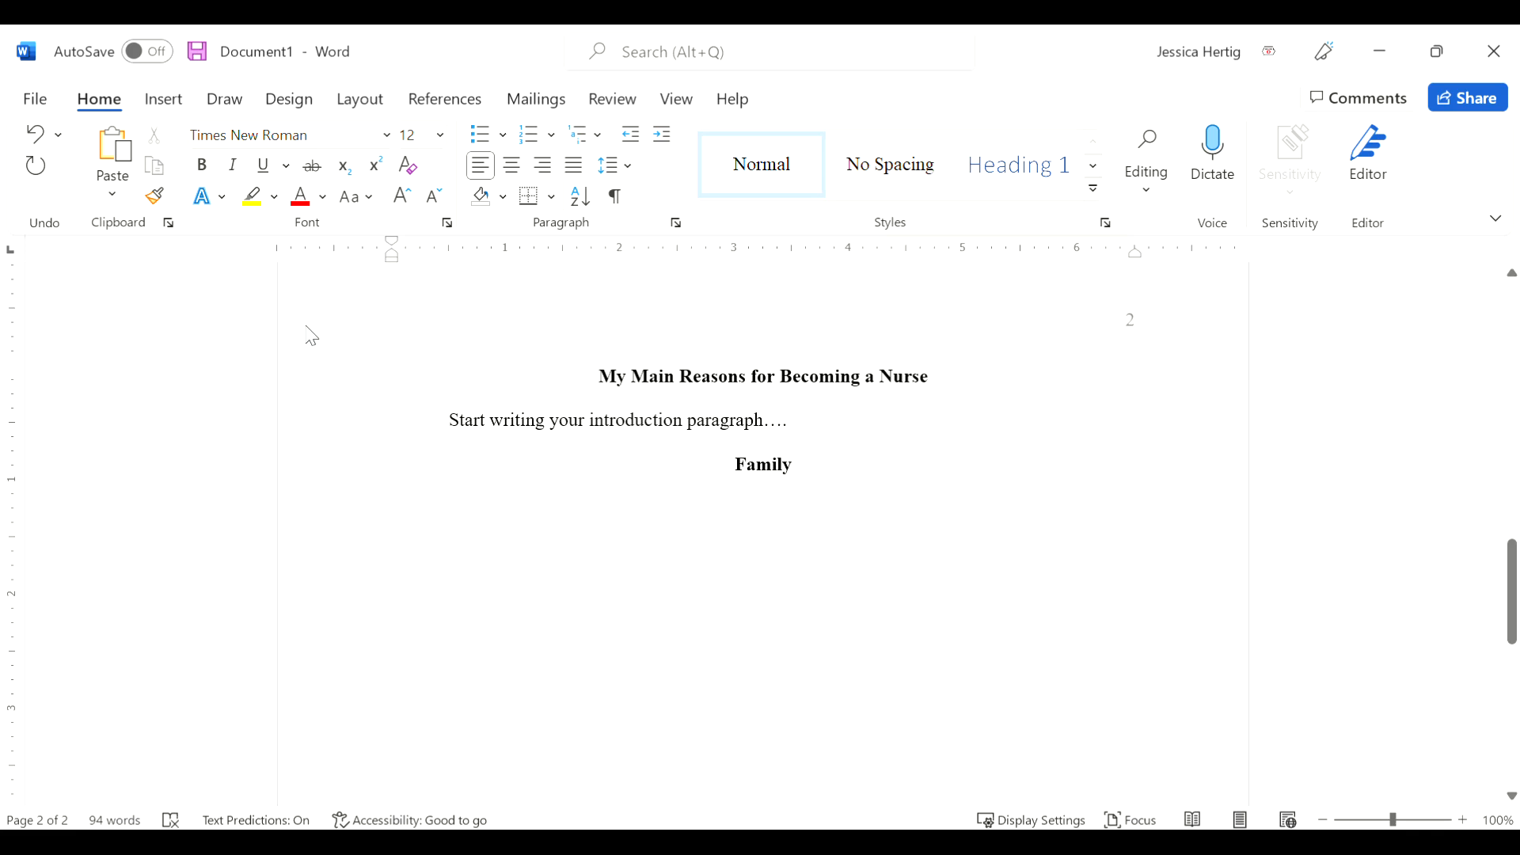
pyautogui.press('Tab')
pyautogui.write('Start talking family. .....')
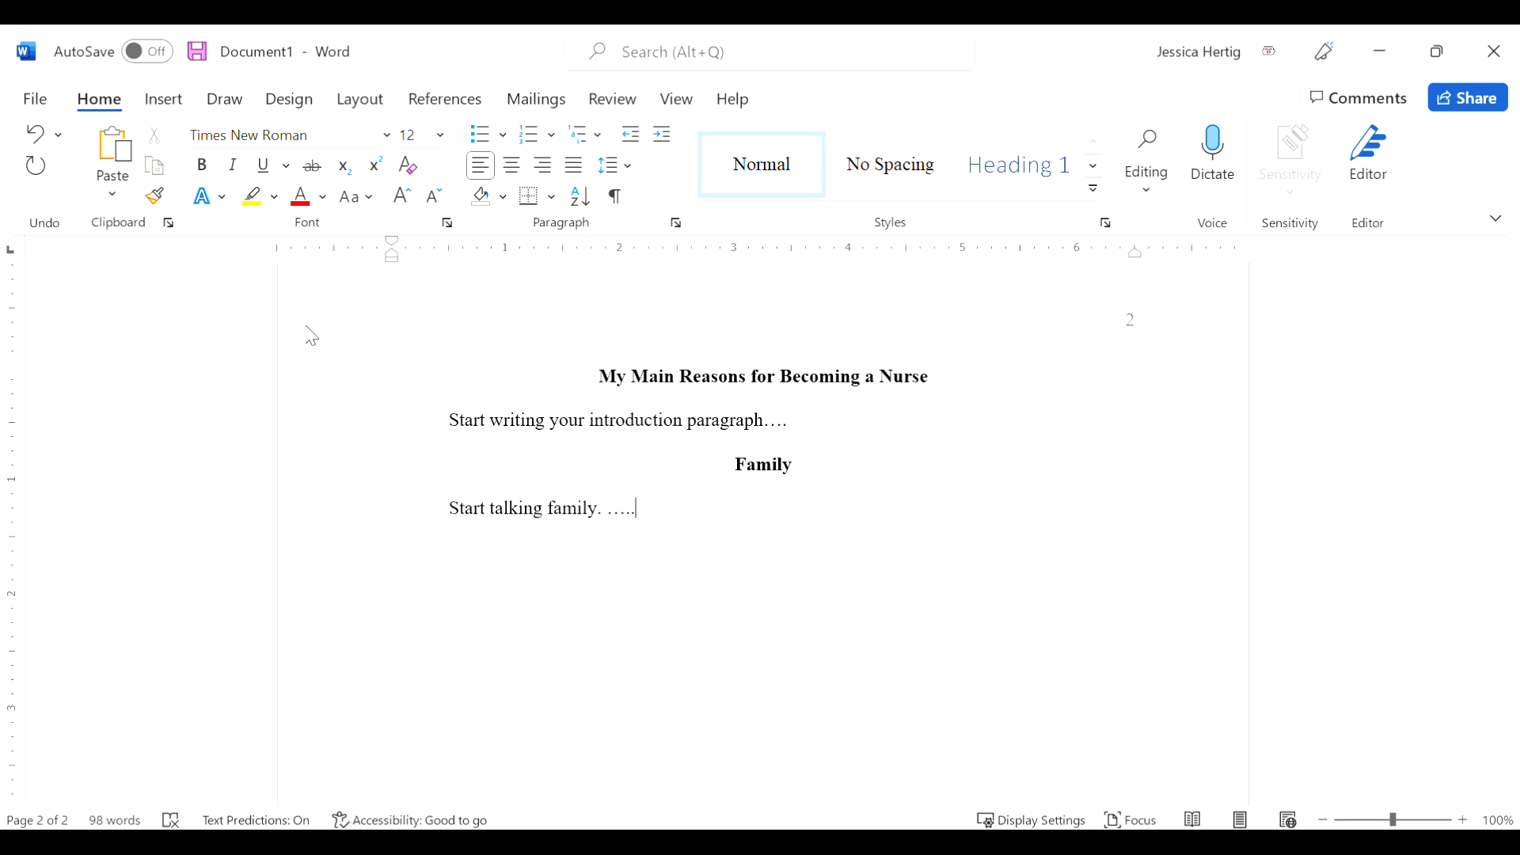
# - Add a flush-left, bold heading "Generational Observations" below the family paragraph
pyautogui.press('Return')
pyautogui.click(210, 176)
pyautogui.write('Generational Dif')
pyautogui.press('BackSpace')
pyautogui.press('BackSpace')
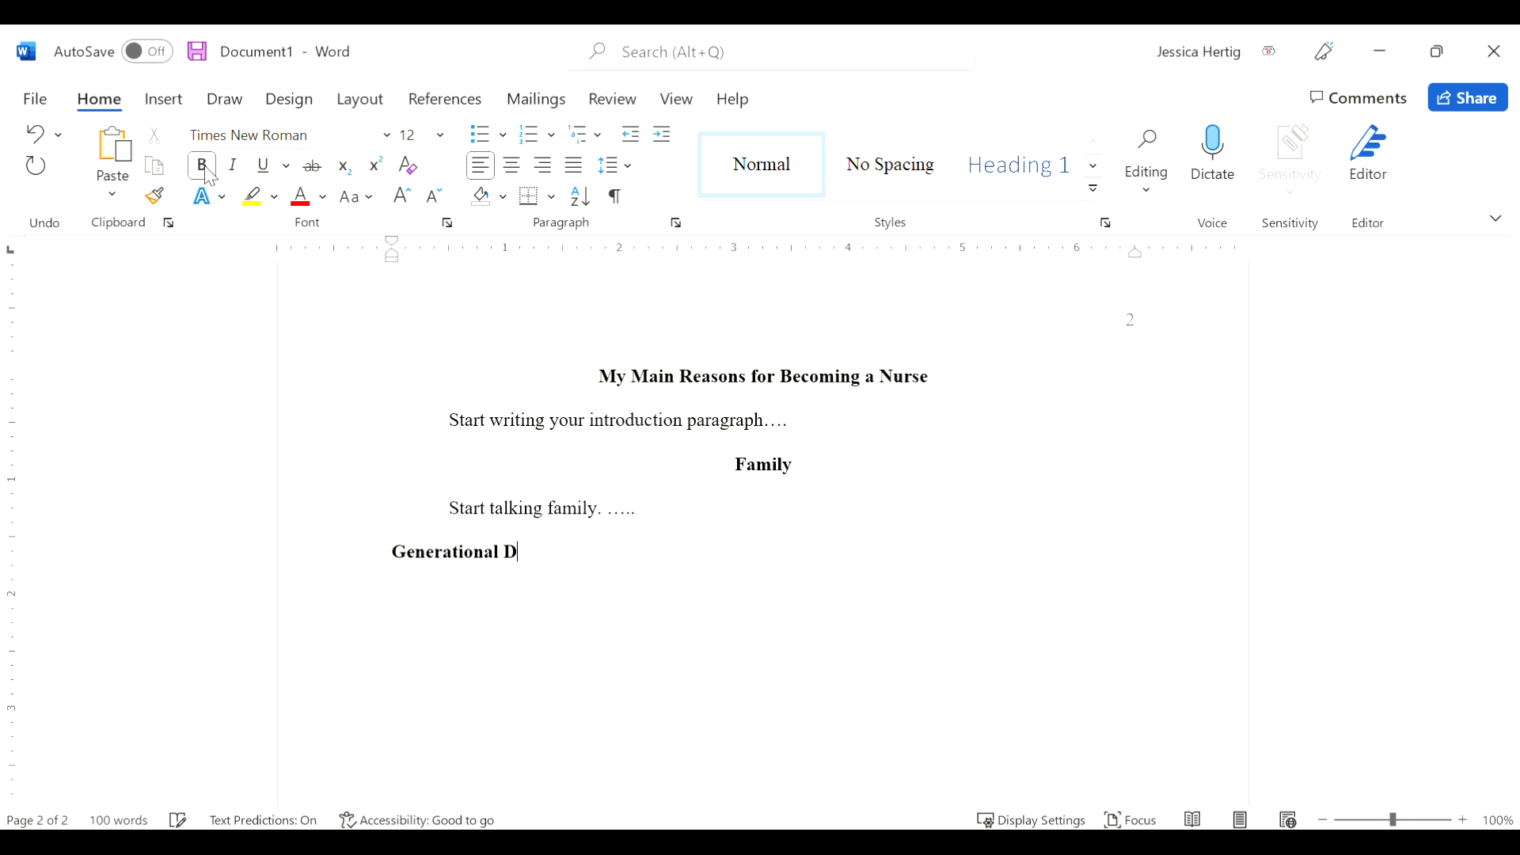
pyautogui.press('BackSpace')
pyautogui.write('Observations')
pyautogui.press('Return')
# - Under the Generational Observations heading, add a non-bold, tab-indented paragraph reading "Start our next paragraph…."
pyautogui.click(202, 165)
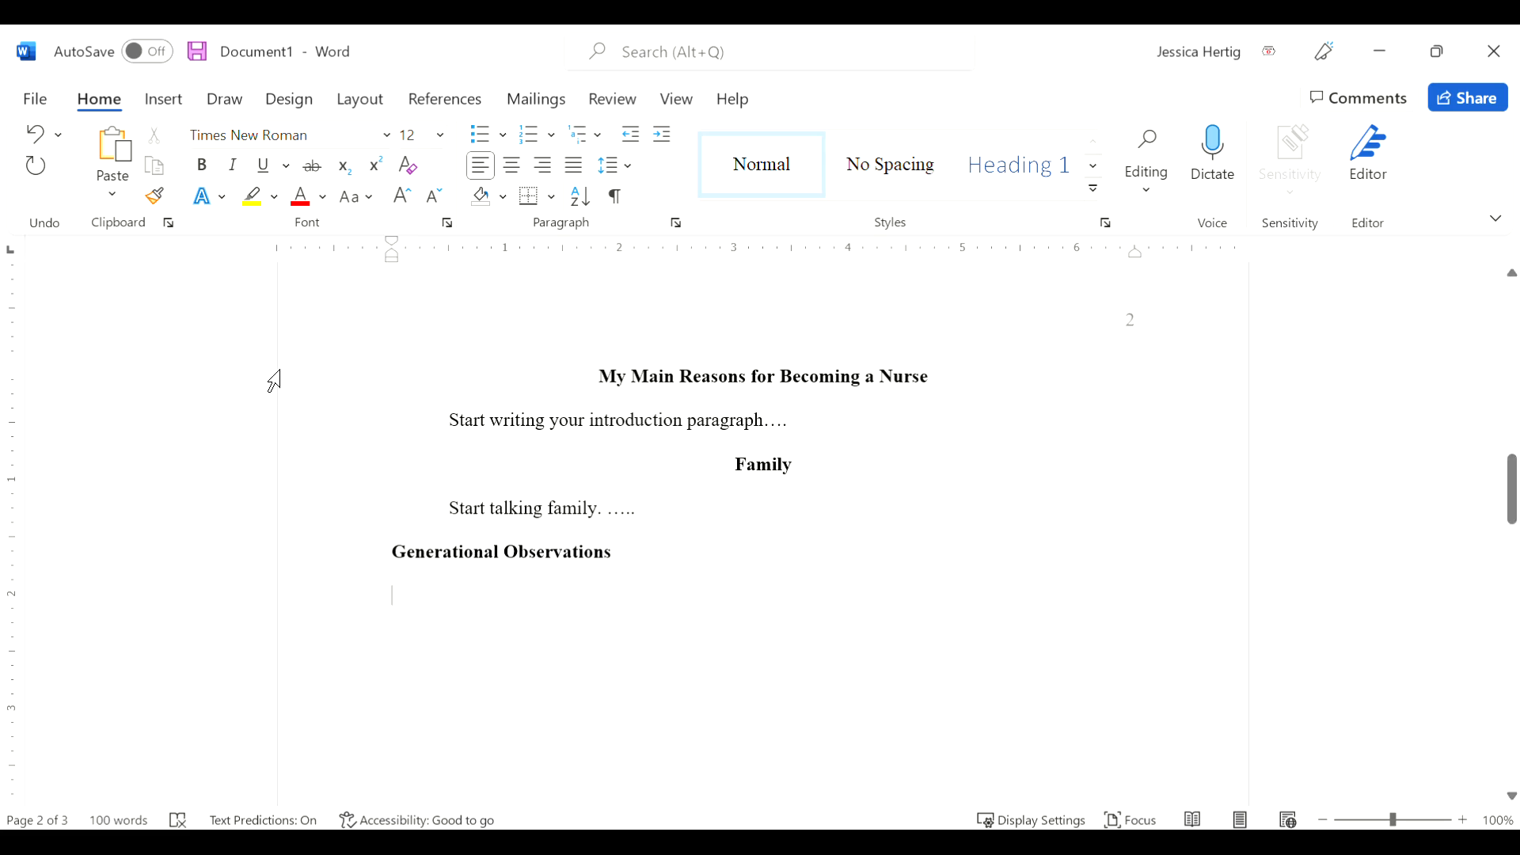
pyautogui.press('Tab')
pyautogui.write('Start our ne')
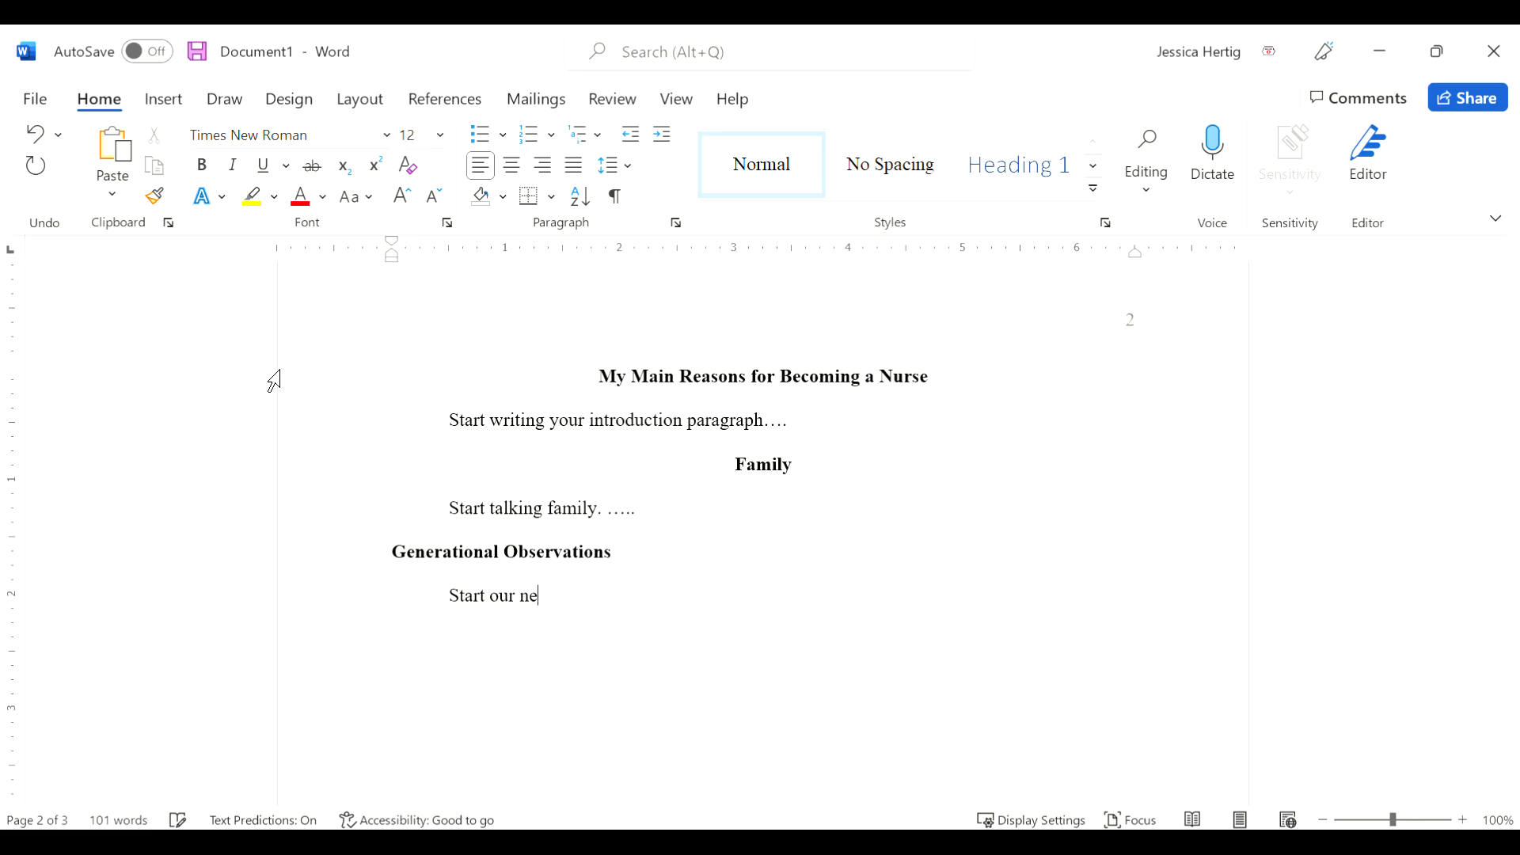
pyautogui.write('xt paragraph....')
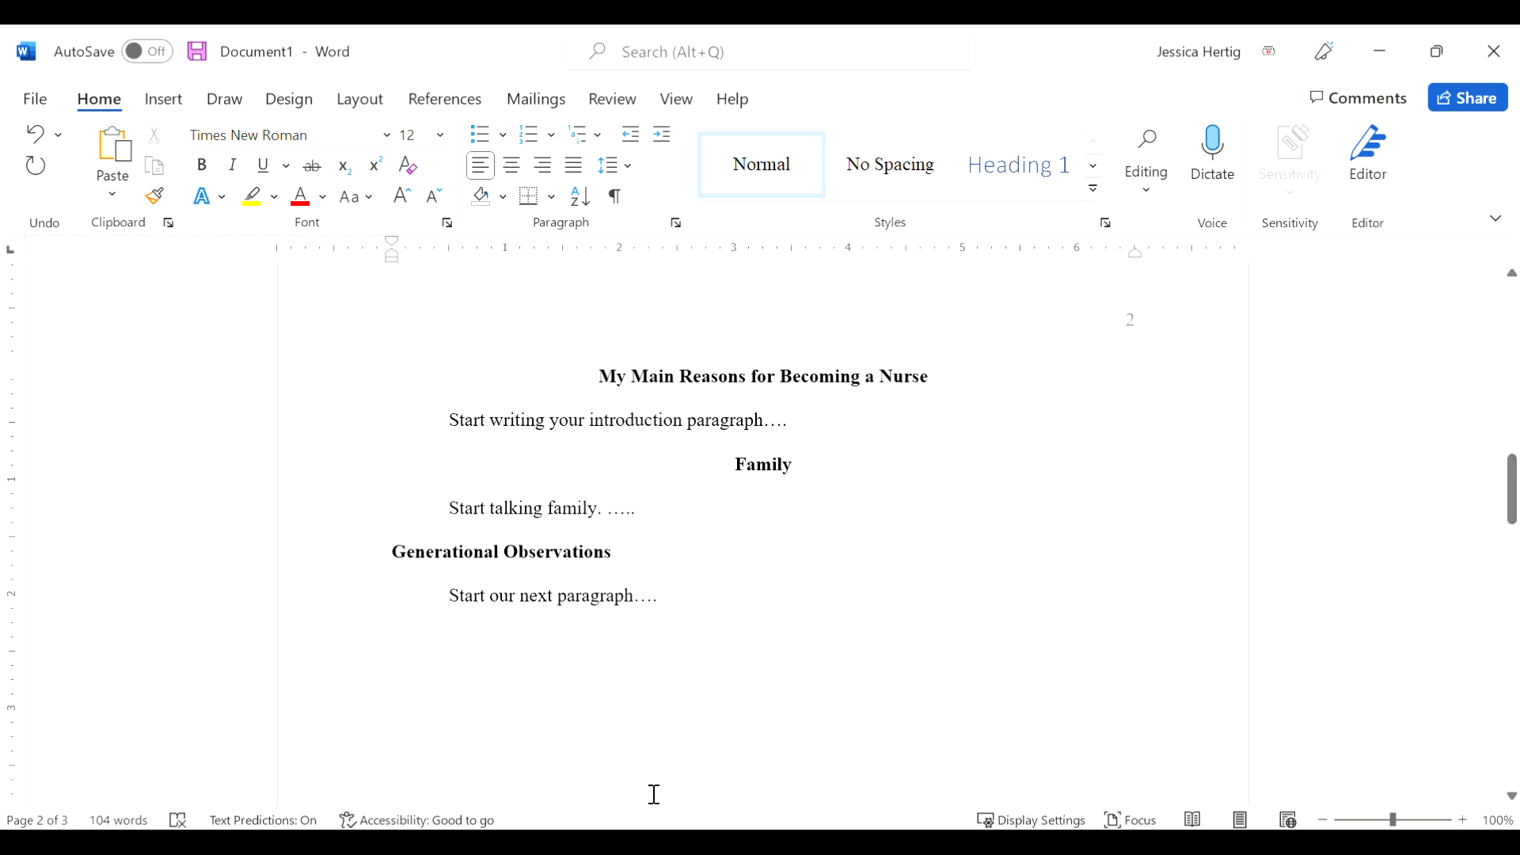
# - Switch to the PowerPoint slide show and go back to the slide with the heading level formats
pyautogui.click(679, 841)
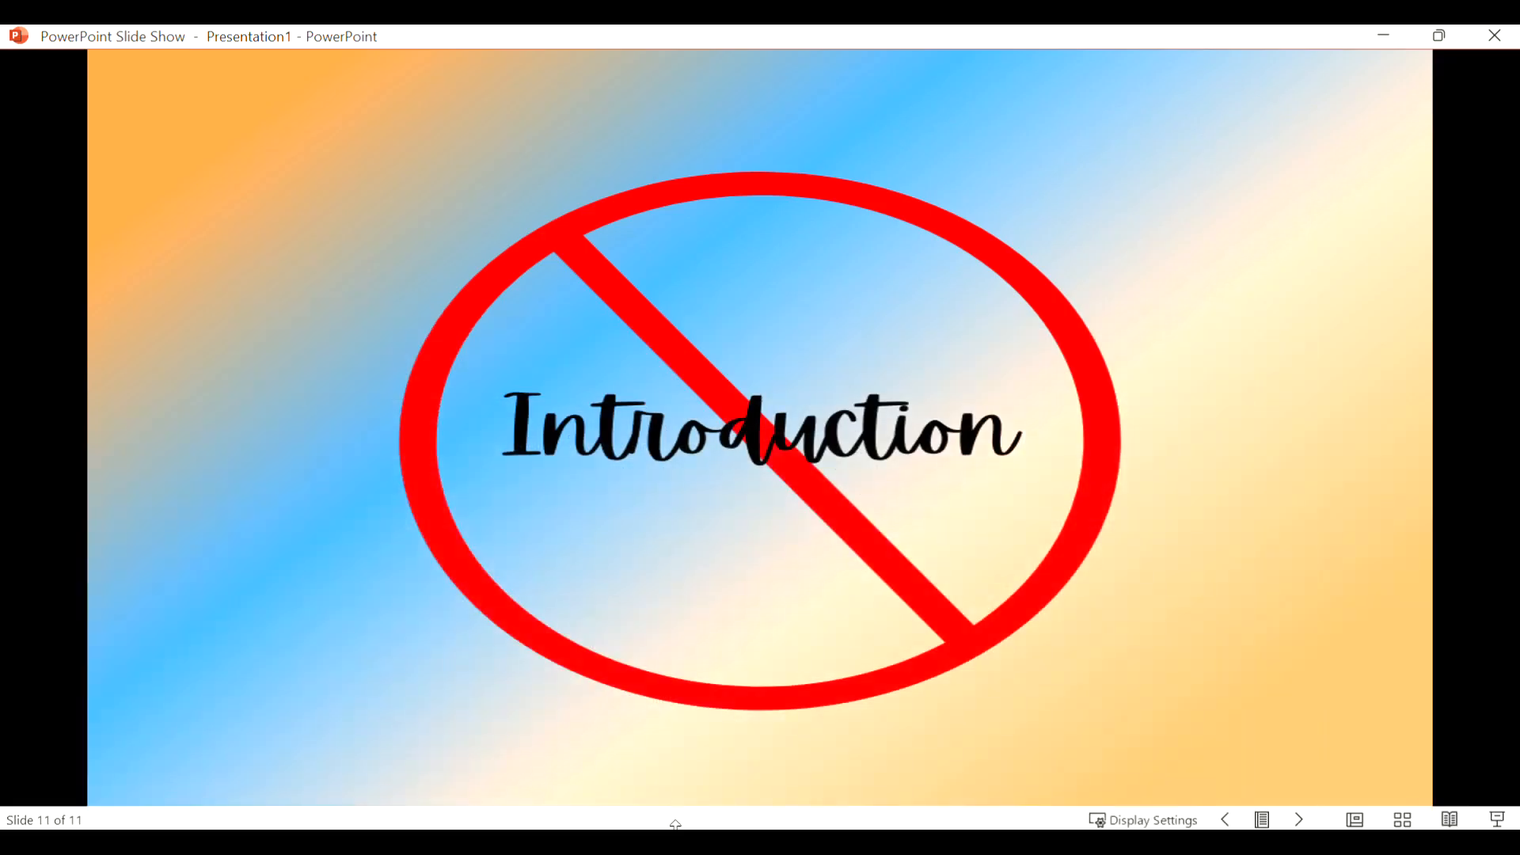
pyautogui.click(1223, 820)
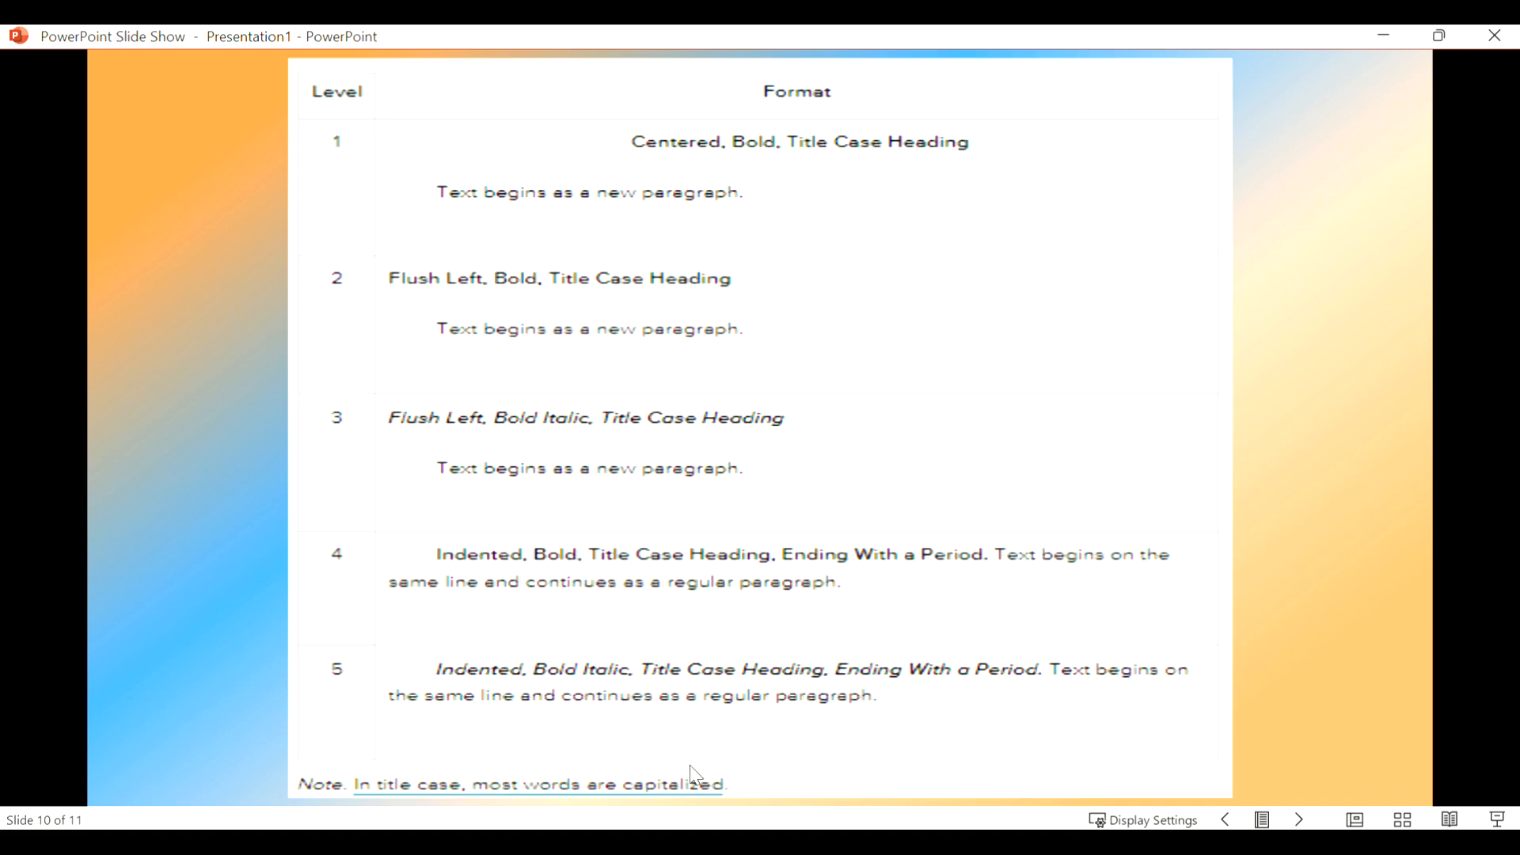
# - Switch back to the Word document and add a centered, bold heading "Opportunities" below the last paragraph
pyautogui.moveTo(673, 843)
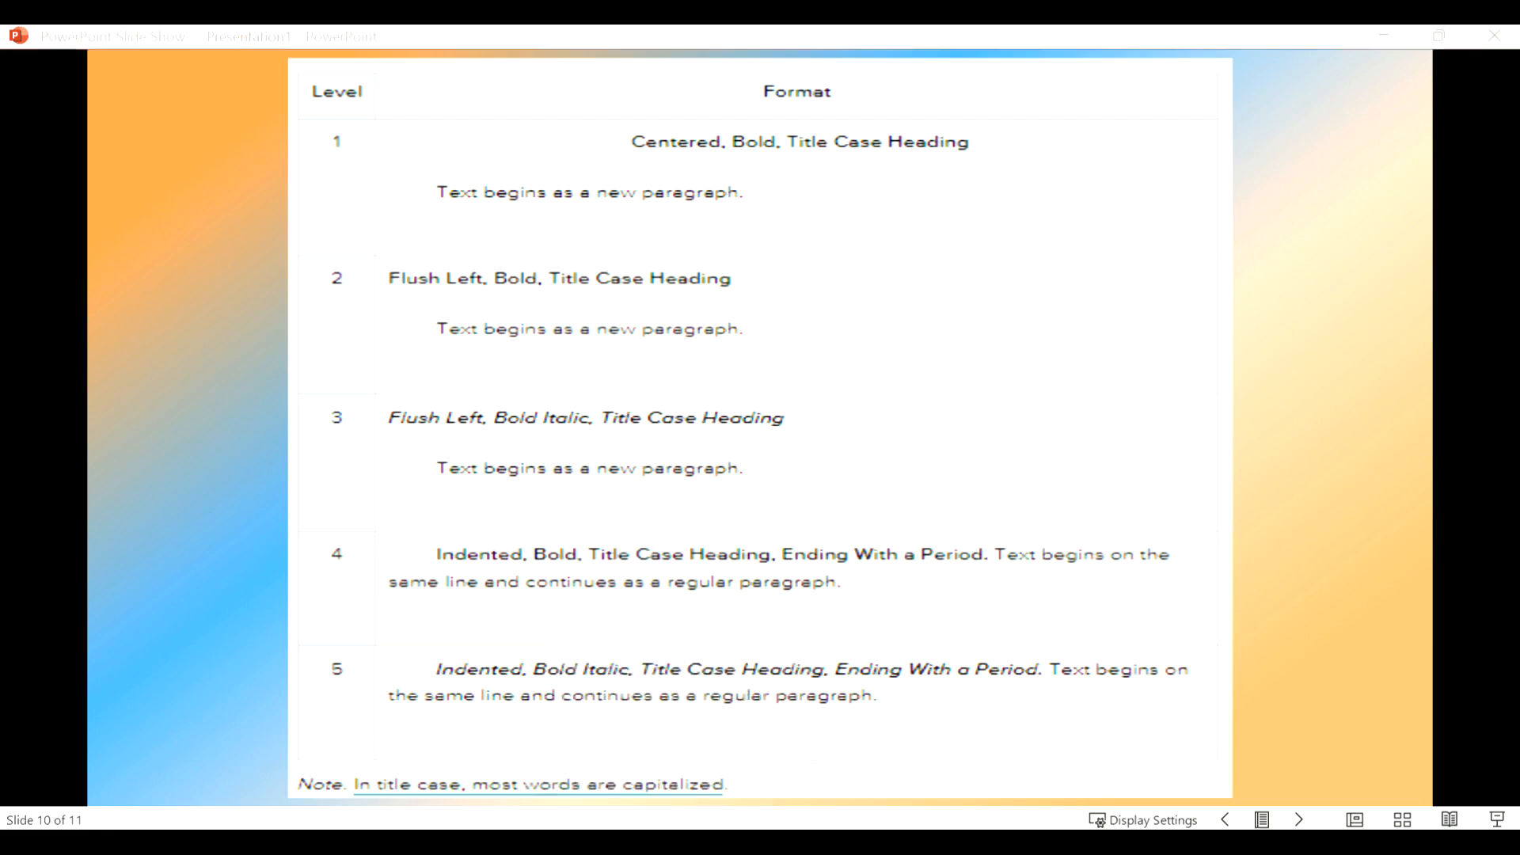
pyautogui.click(688, 841)
pyautogui.press('Return')
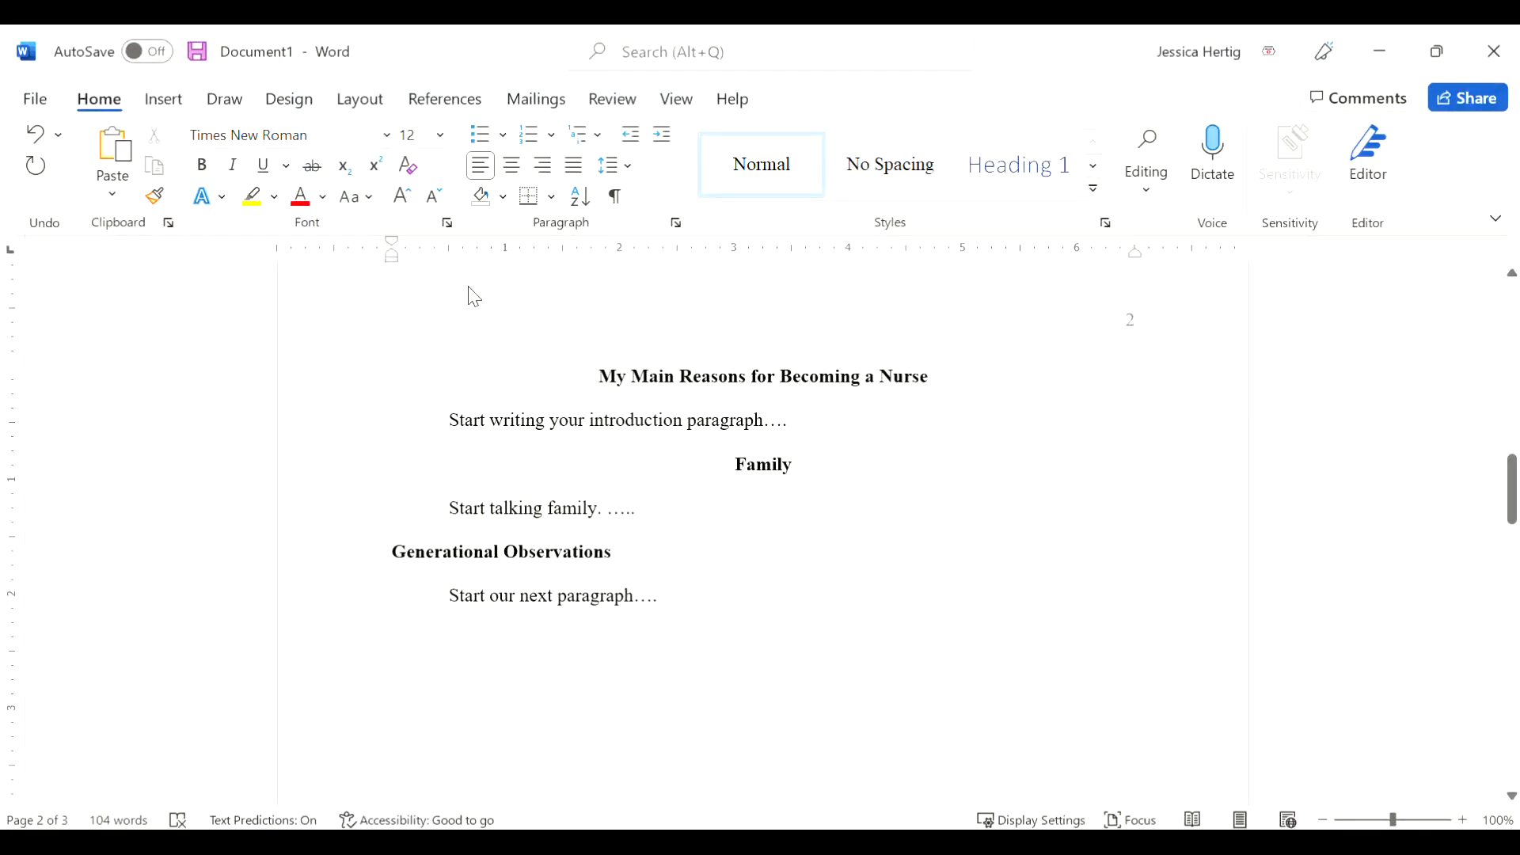
pyautogui.click(512, 165)
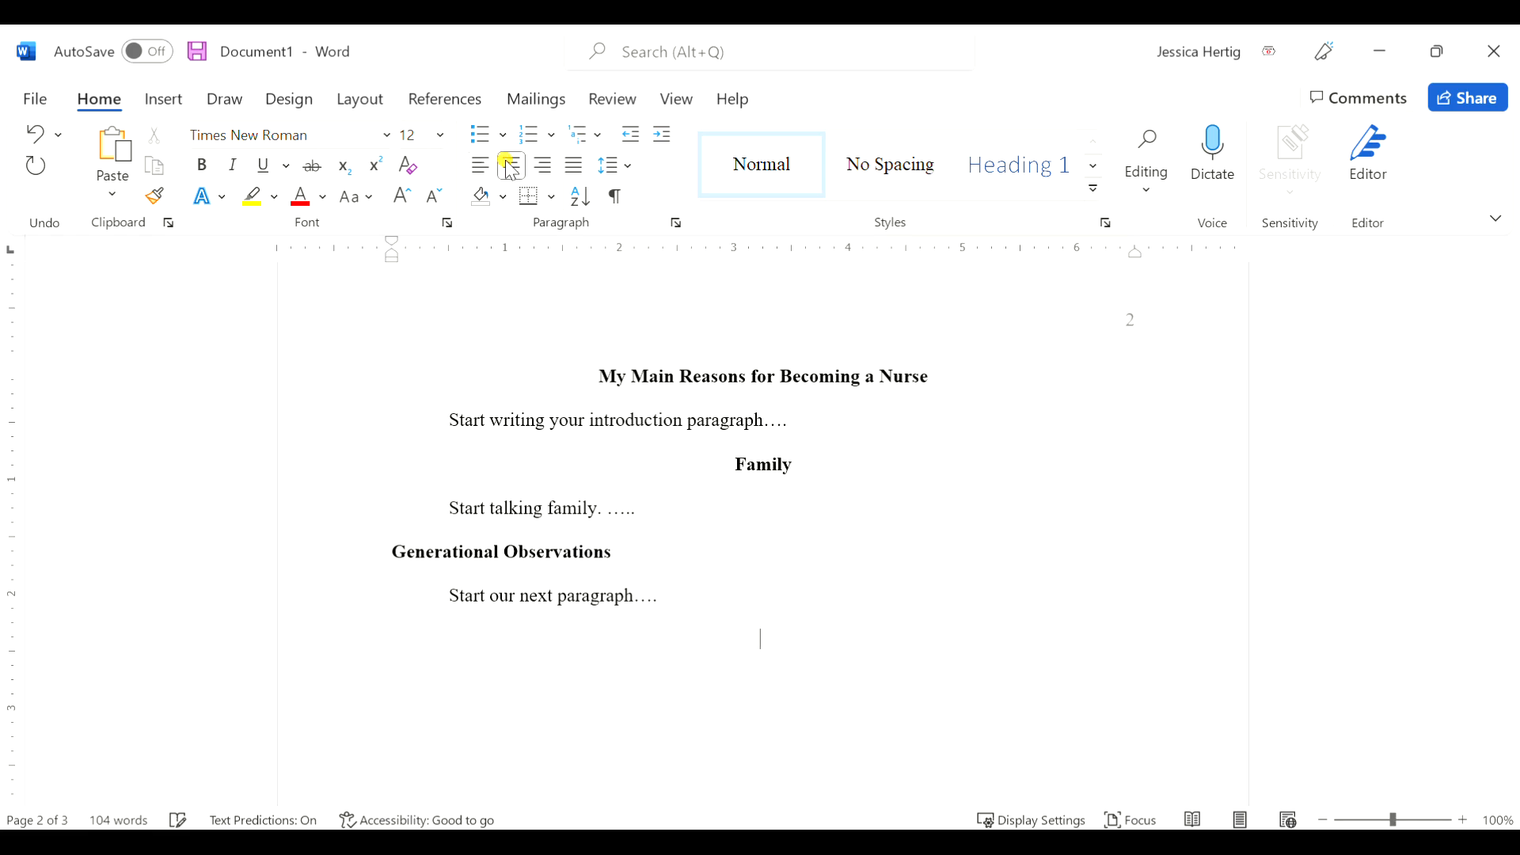
pyautogui.click(195, 171)
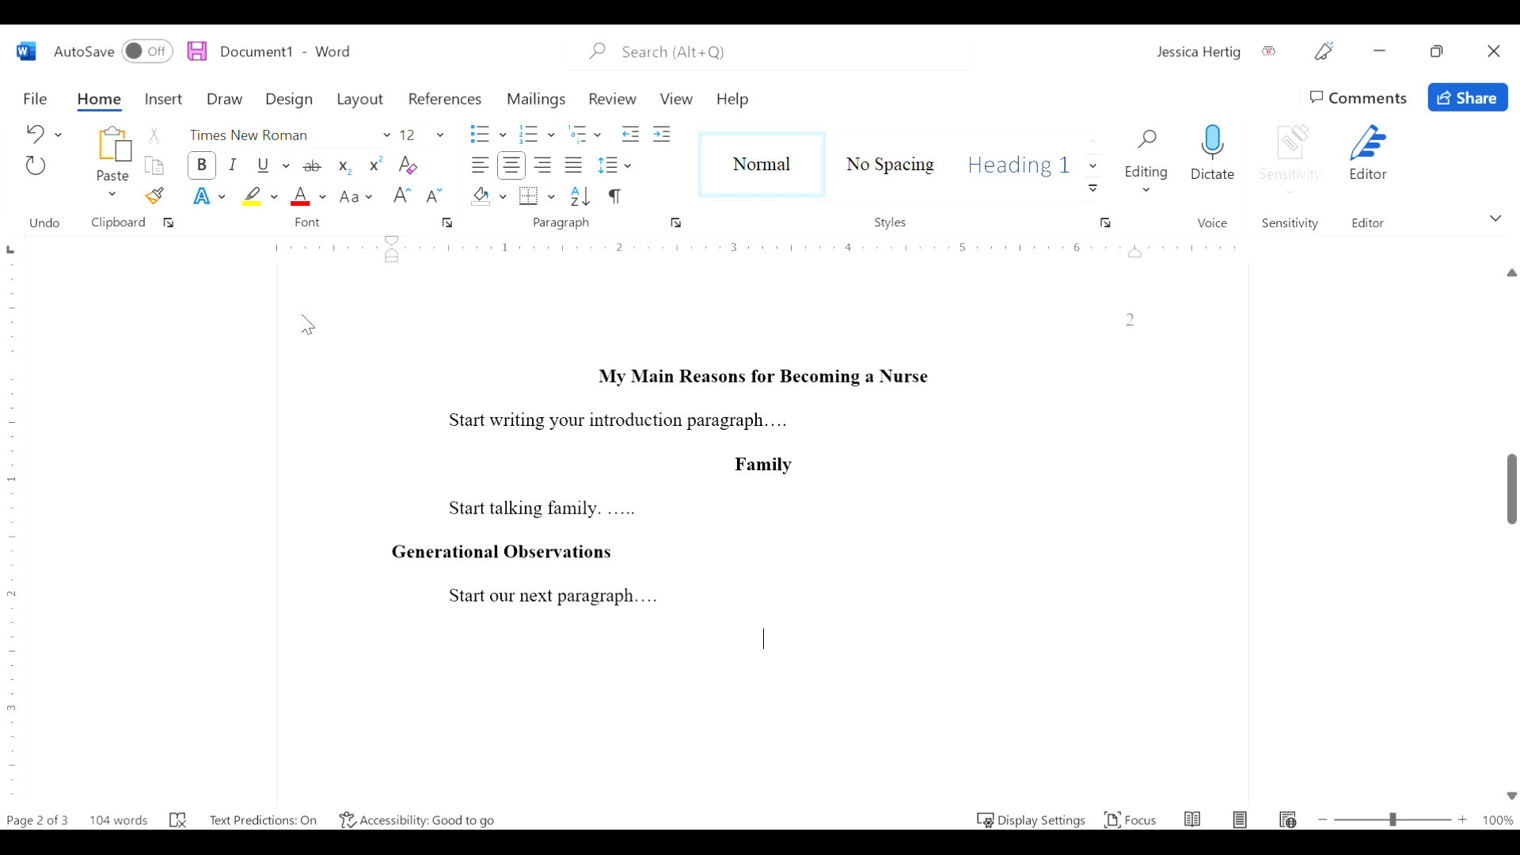
pyautogui.write('Opportuni')
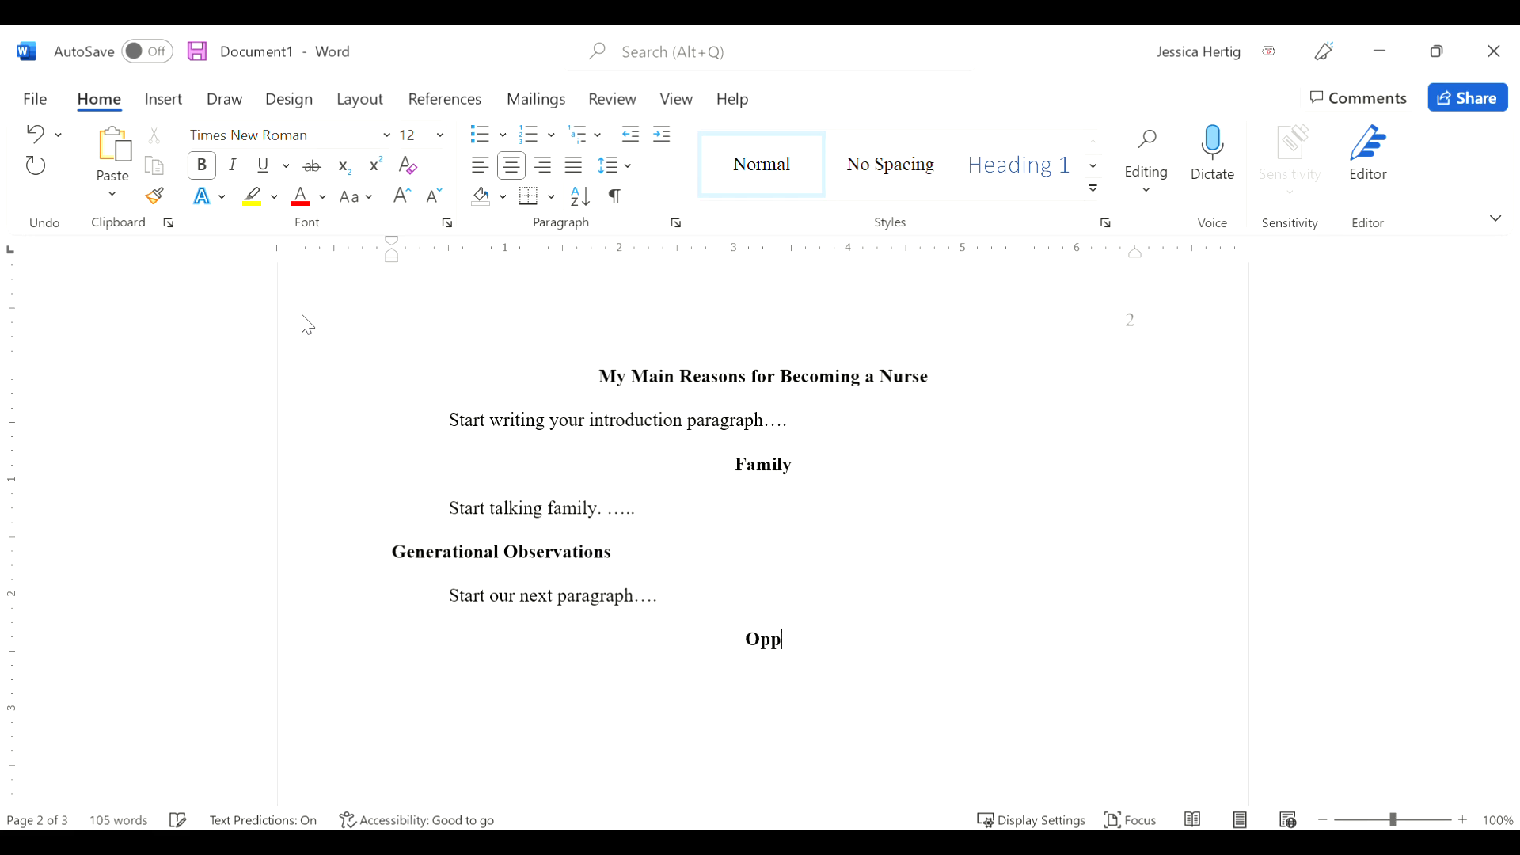
pyautogui.write('ties')
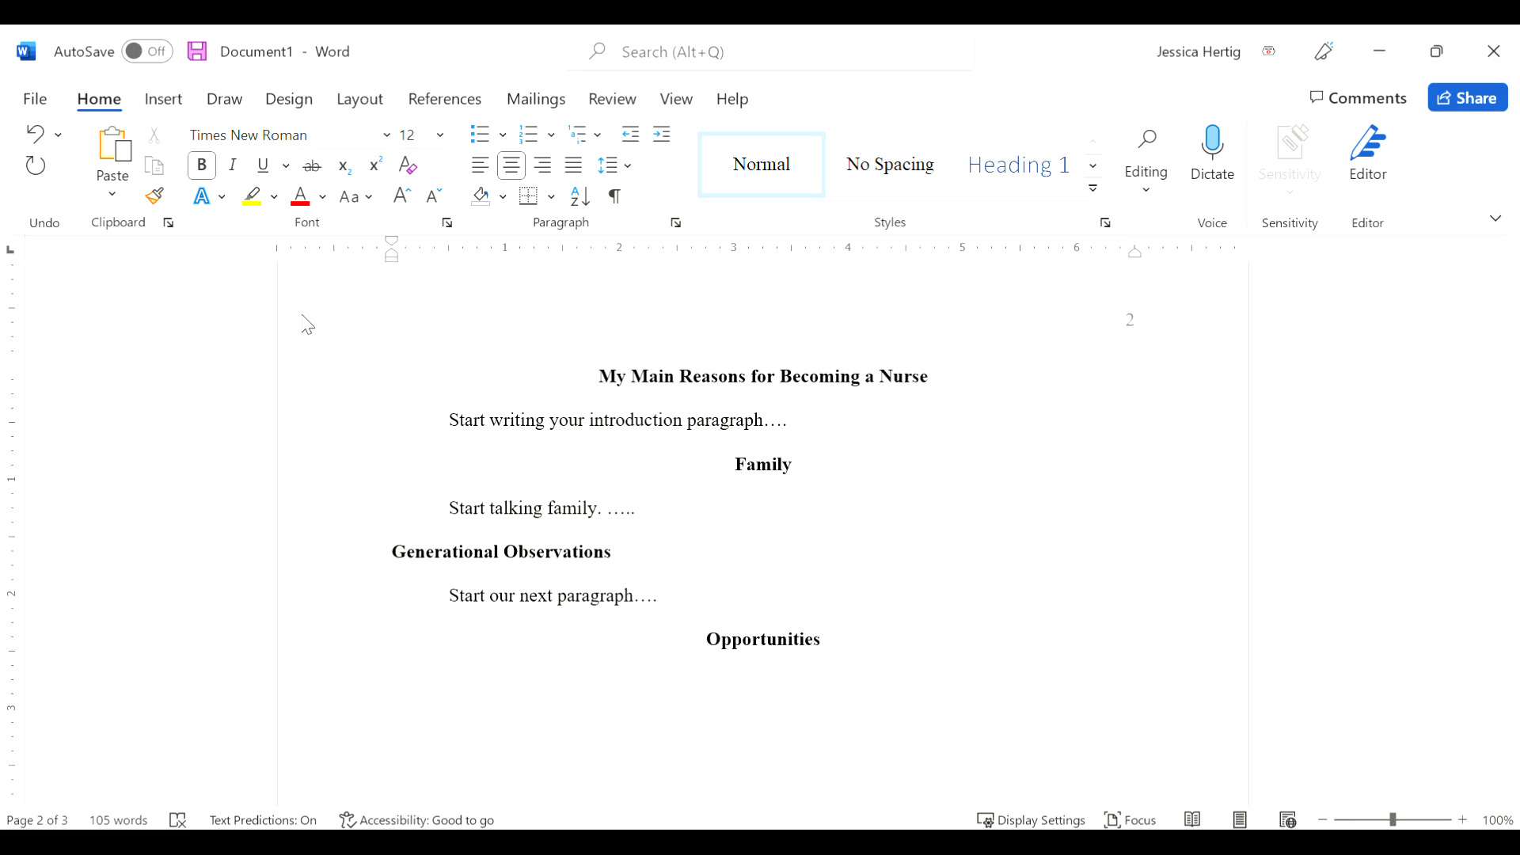
# - Add the centered, bold headings "Roles of a Nurse" and "Conclusion" on separate lines below Opportunities
pyautogui.press('Return')
pyautogui.write('Roles of a Nurse')
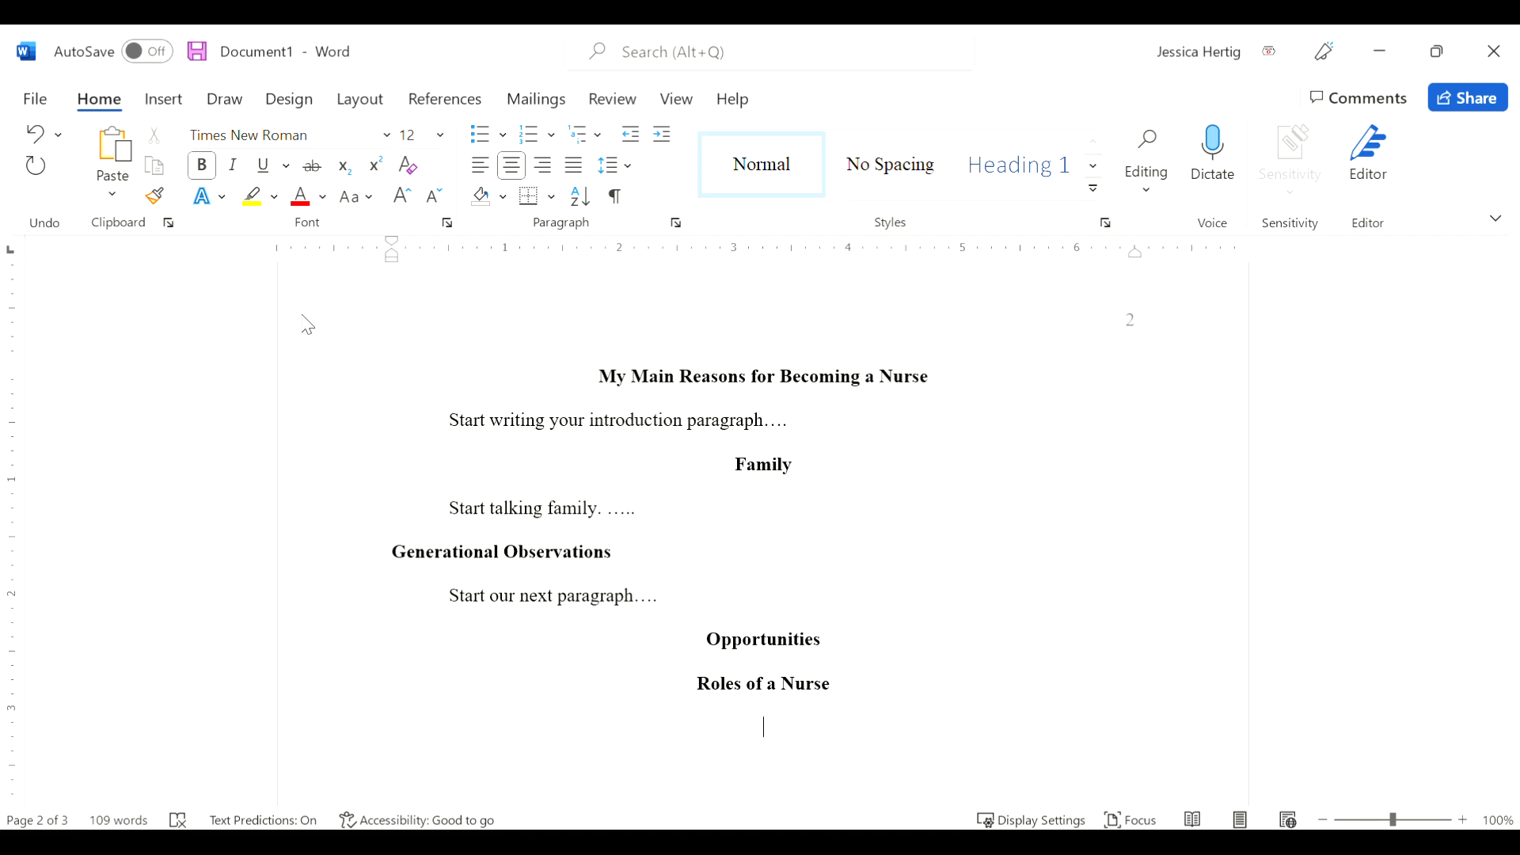
pyautogui.write('Conclusion')
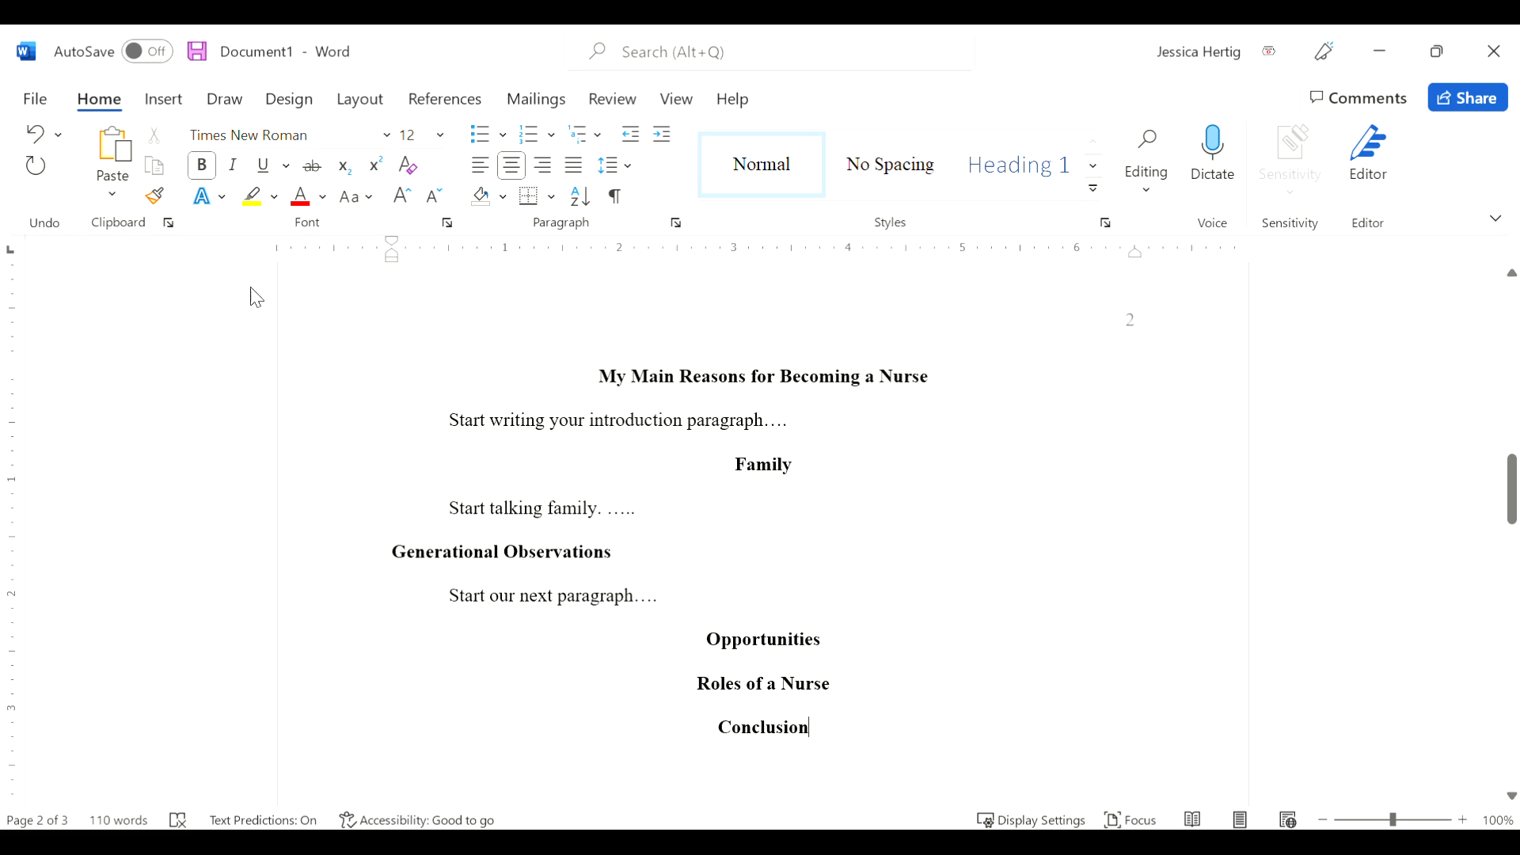
pyautogui.click(1311, 842)
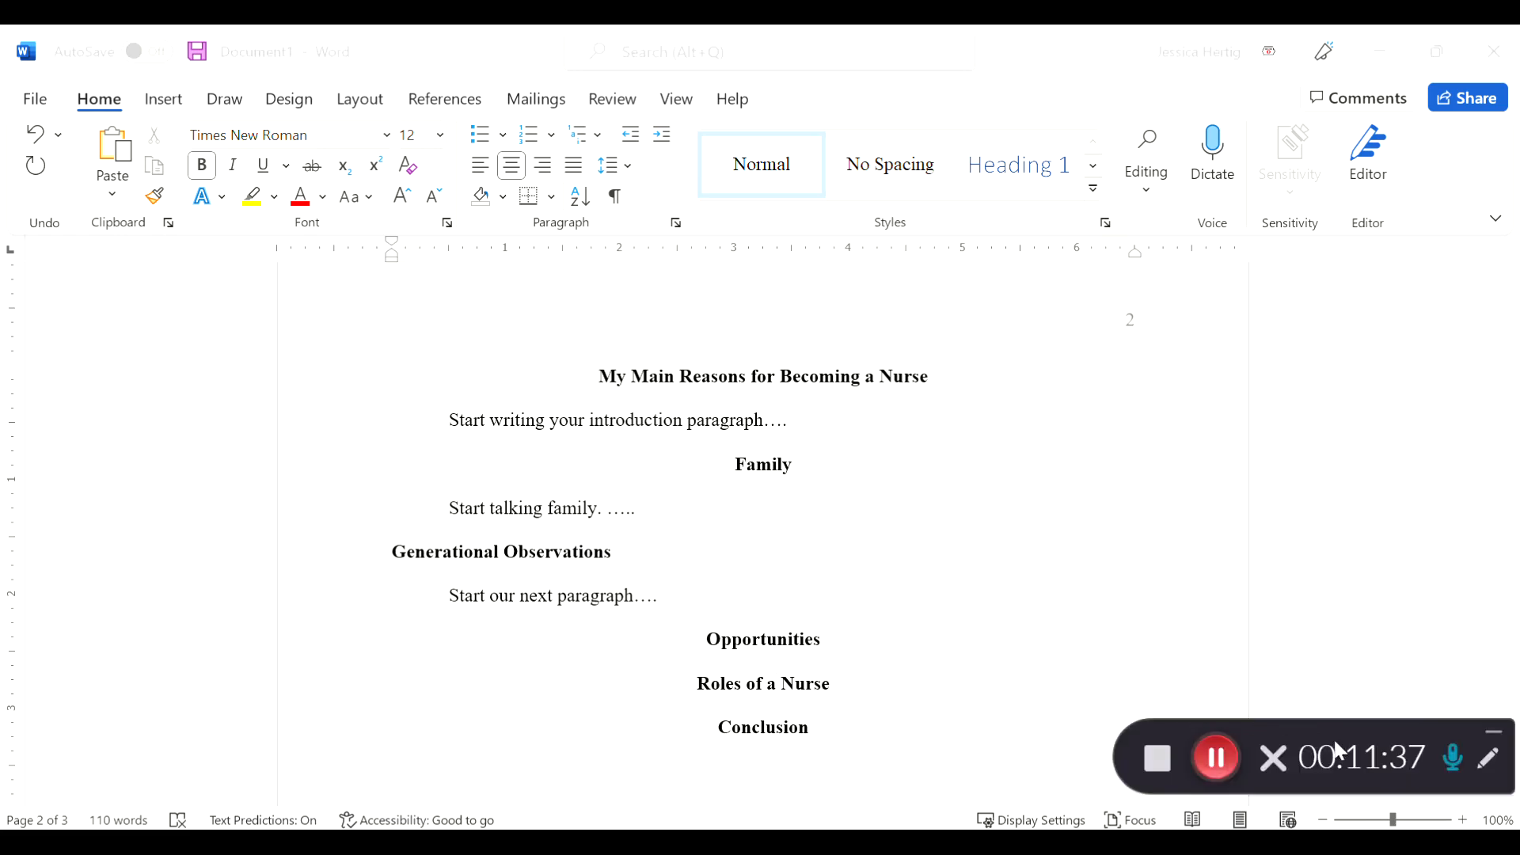